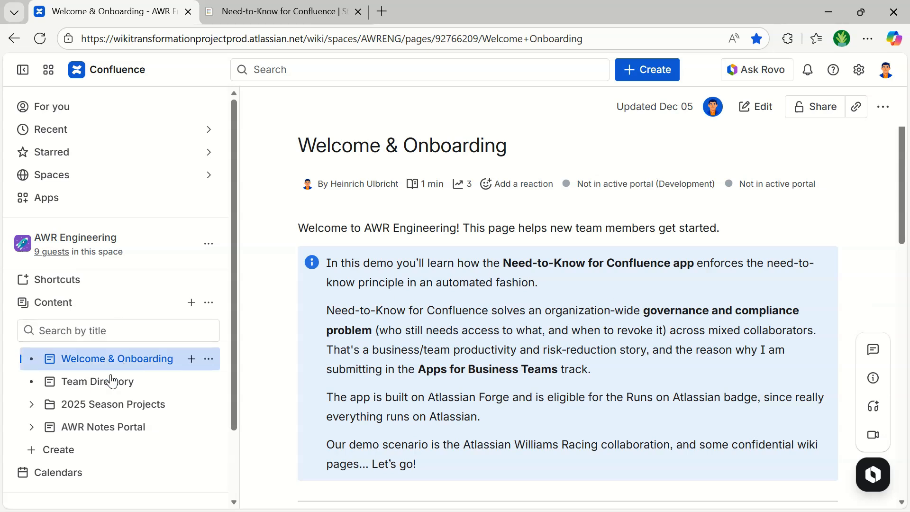
Step: Open the FW47 Aerodynamics Package page under 2025 Season Projects and check the child pages of Floor Development Specs
click(31, 407)
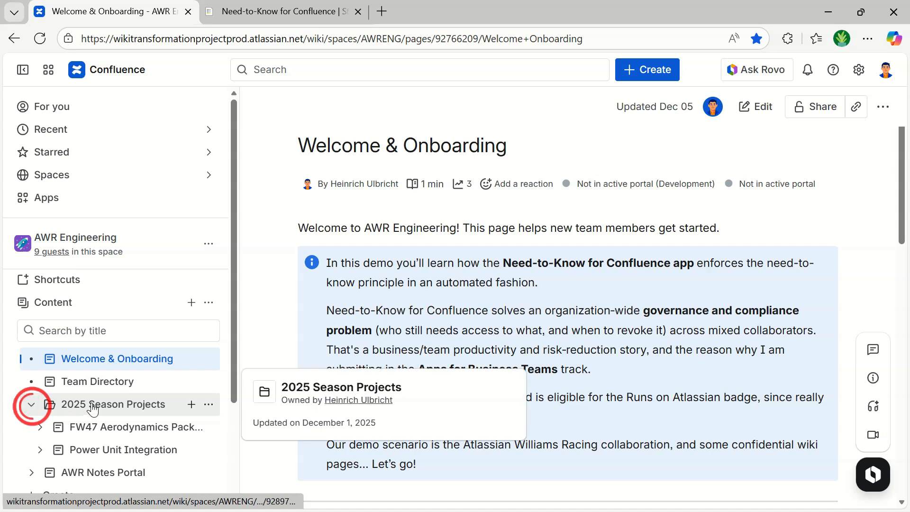
scroll(118, 408, down, 2)
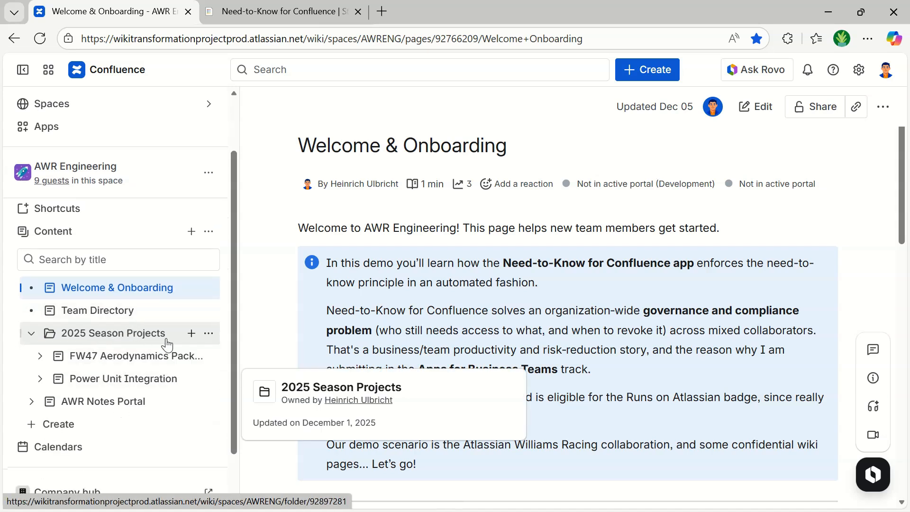
click(129, 356)
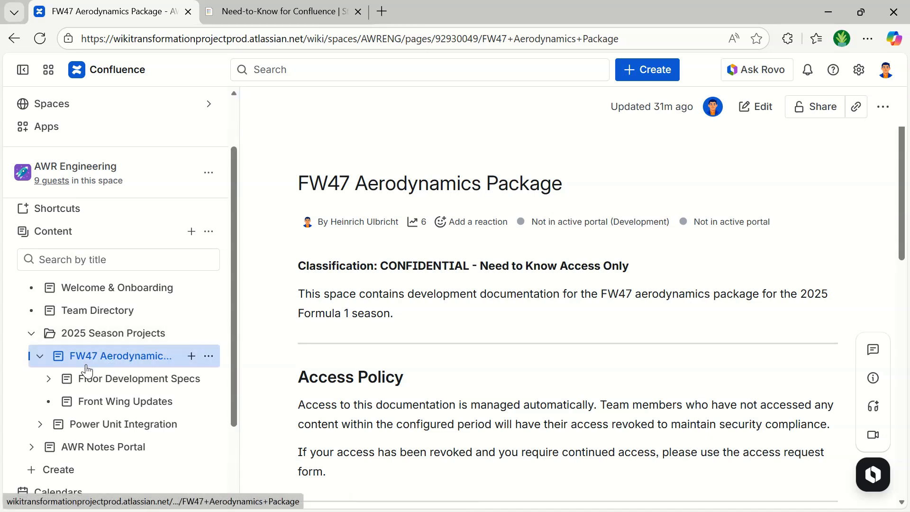
click(49, 379)
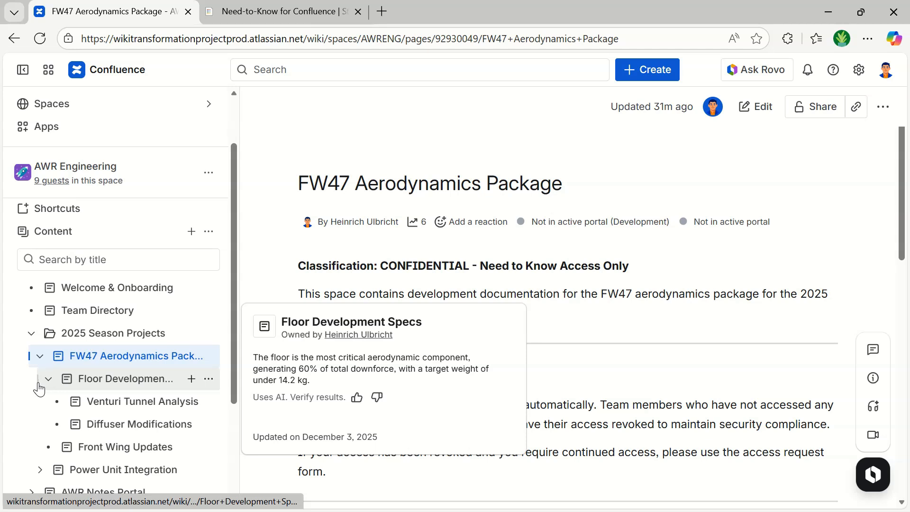
click(47, 378)
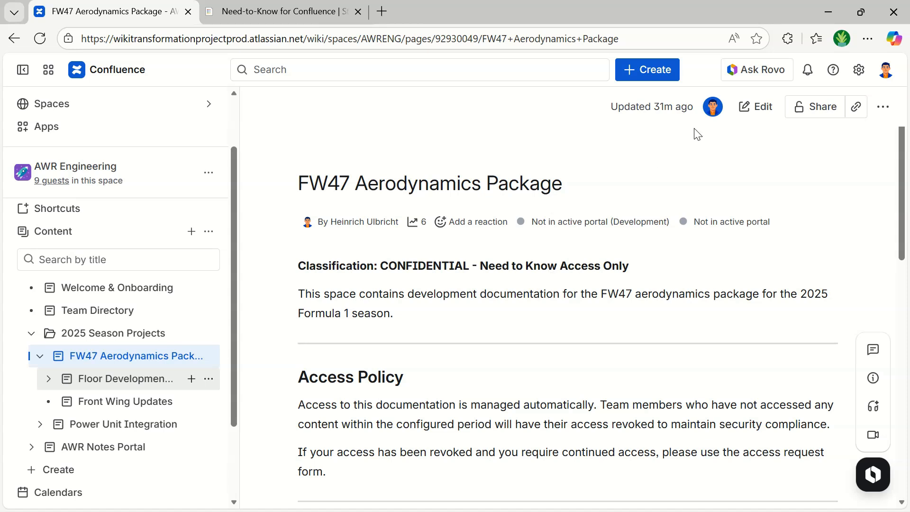
Step: Edit the FW47 Aerodynamics Package page and insert the Need-to-Know for Confluence macro at its end, below the Team Contacts table
click(760, 110)
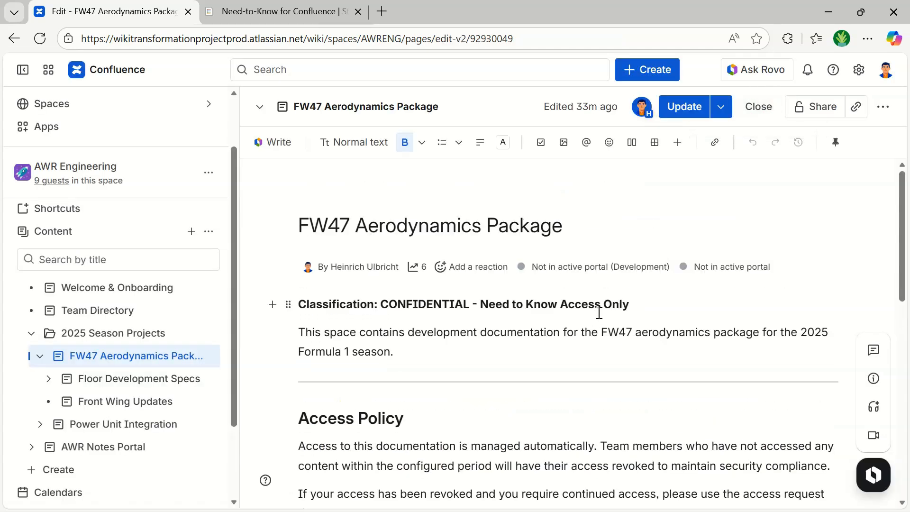
mouse_move(573, 224)
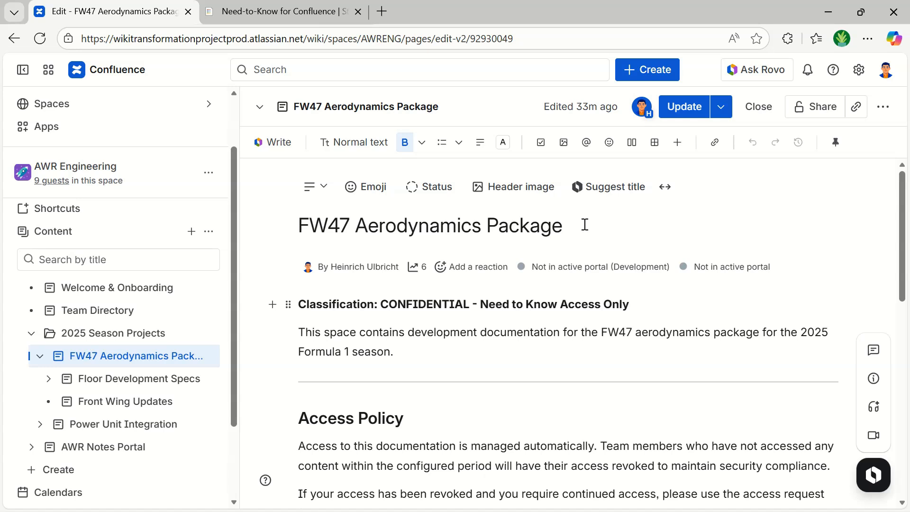
scroll(494, 371, down, 5)
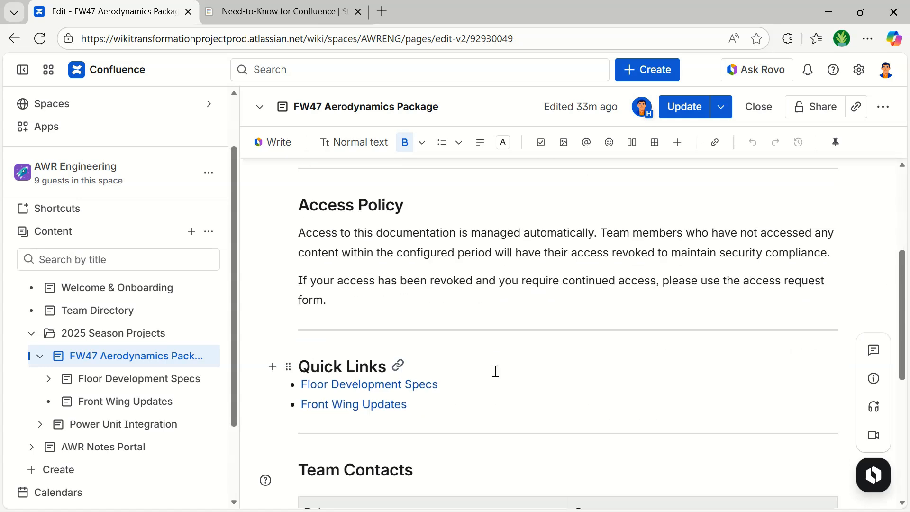
scroll(494, 372, down, 6)
click(325, 348)
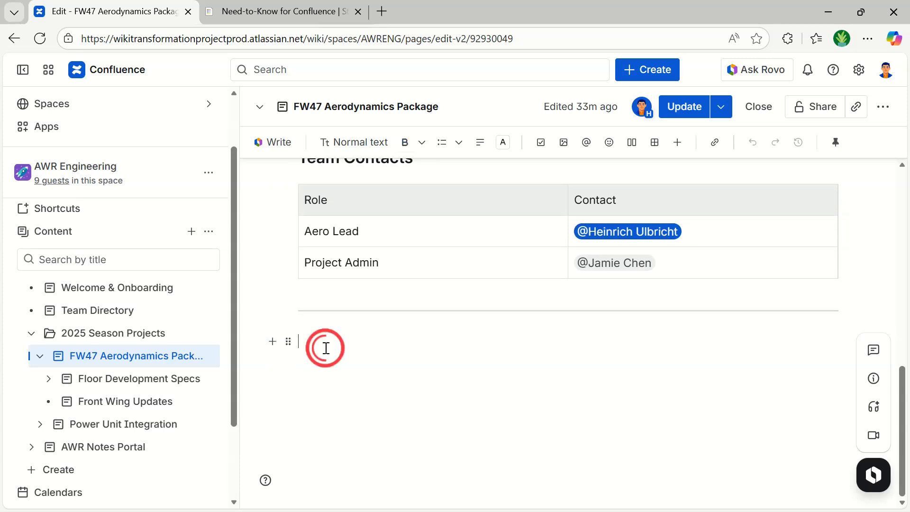
text(/)
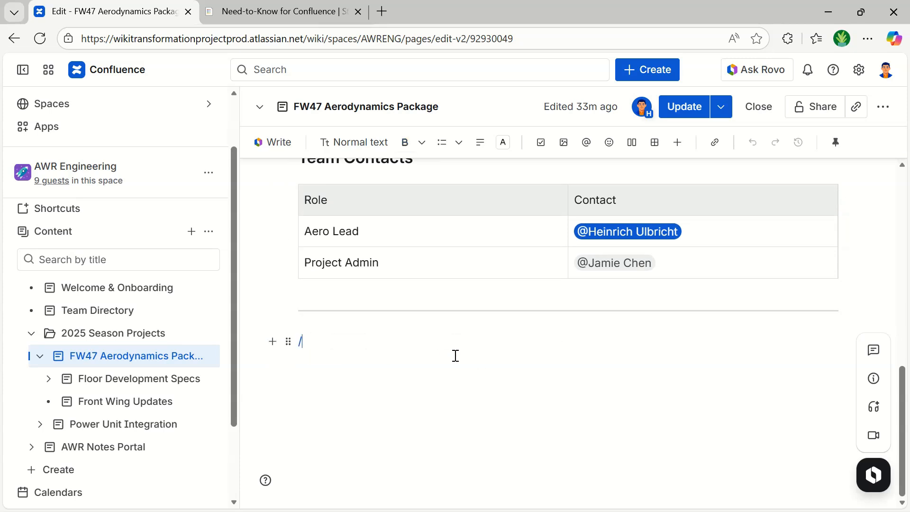
text(need)
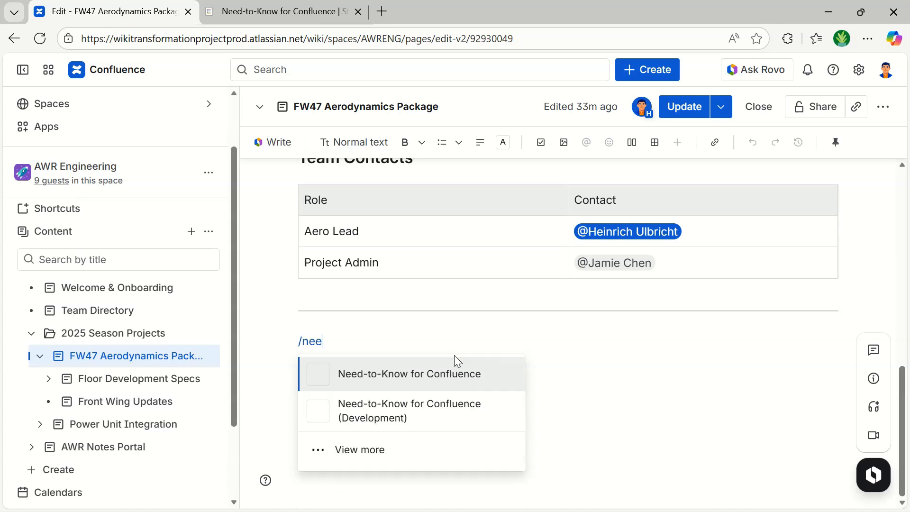
click(418, 380)
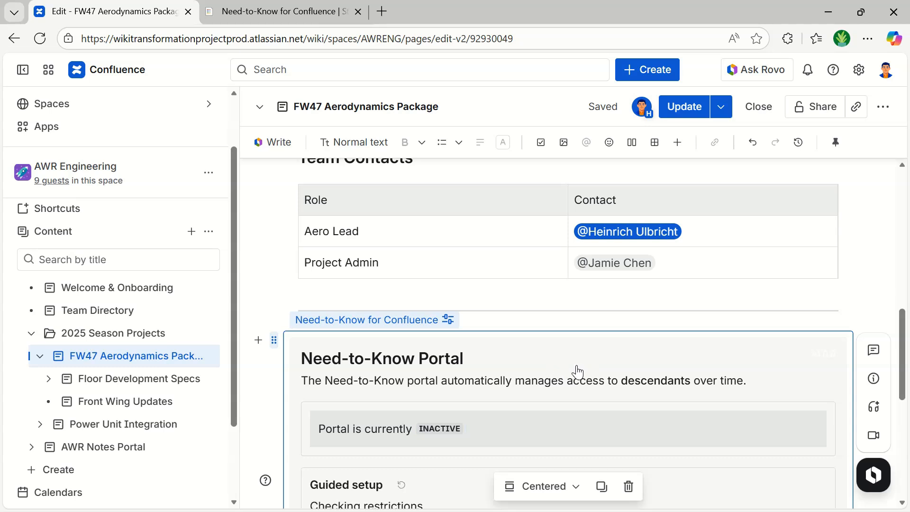
Step: Add the groups awr-aero-viewers and awr-lead-engineers to the page's sharing settings
scroll(573, 369, down, 2)
scroll(573, 370, down, 2)
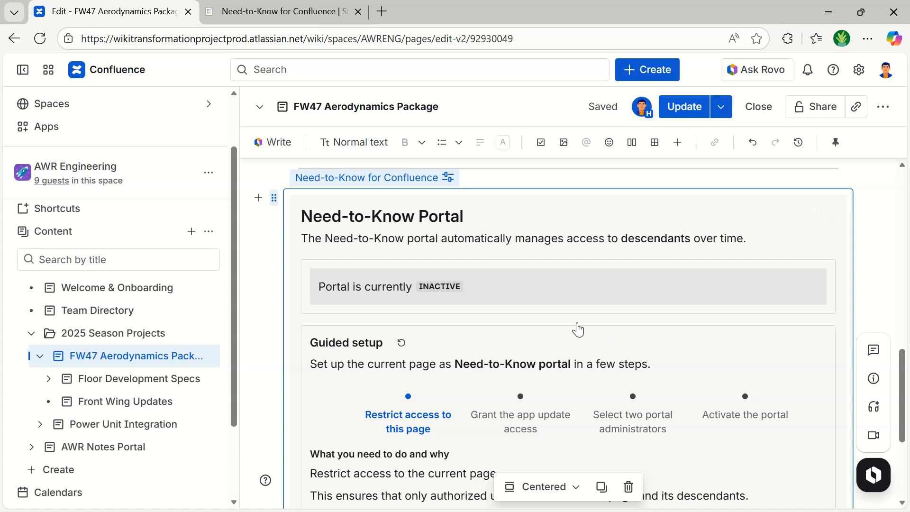
scroll(566, 334, down, 2)
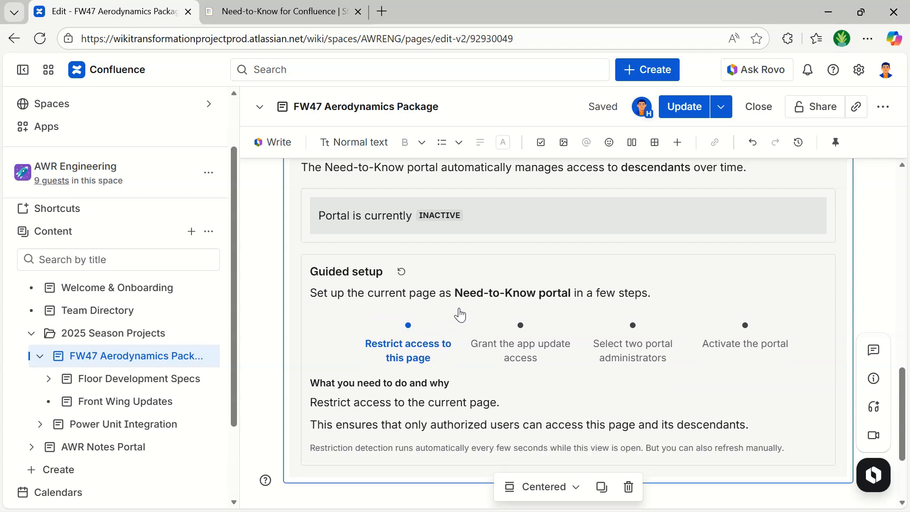
click(49, 378)
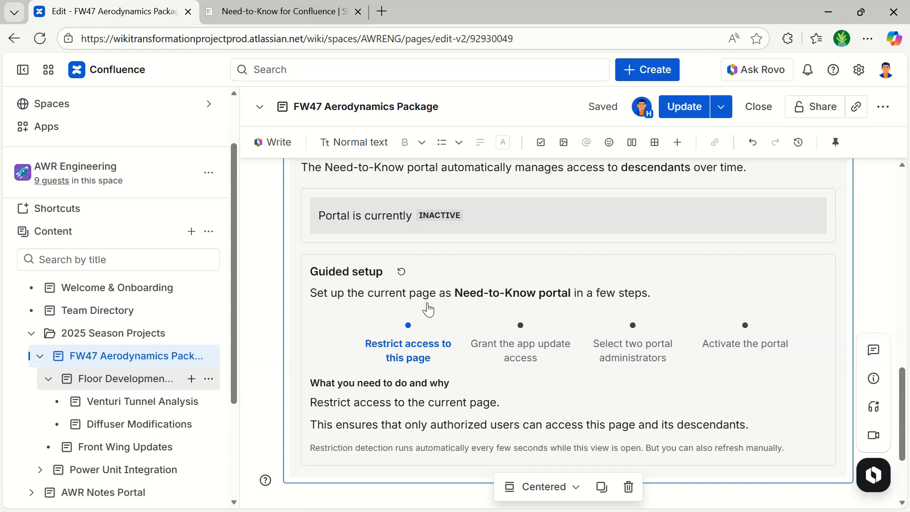
click(817, 113)
click(333, 160)
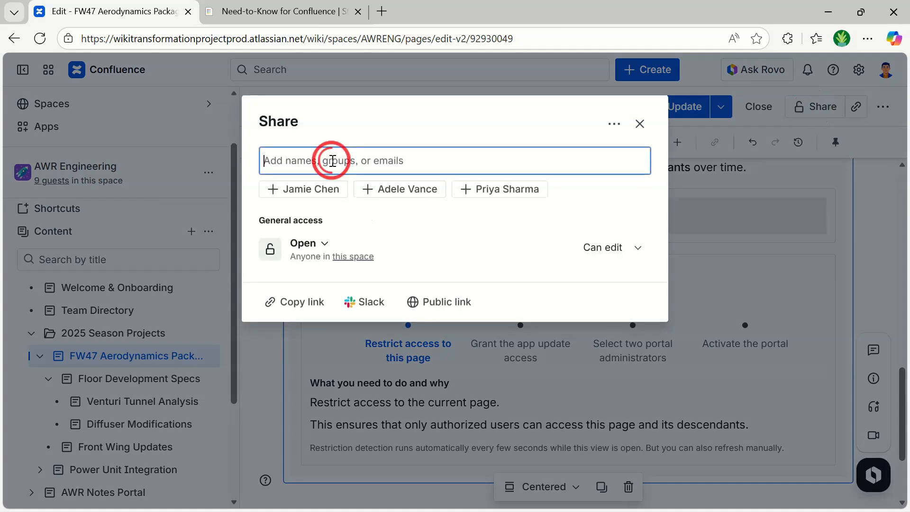
text(awr)
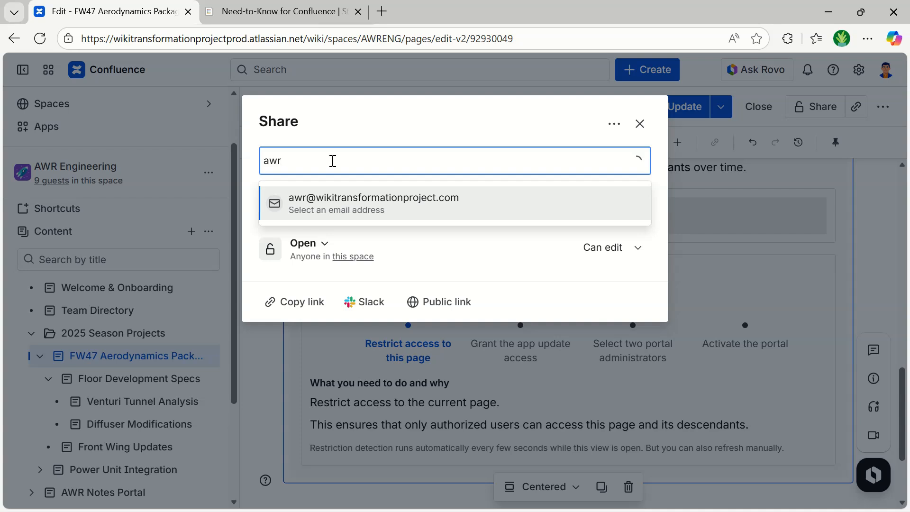
click(355, 206)
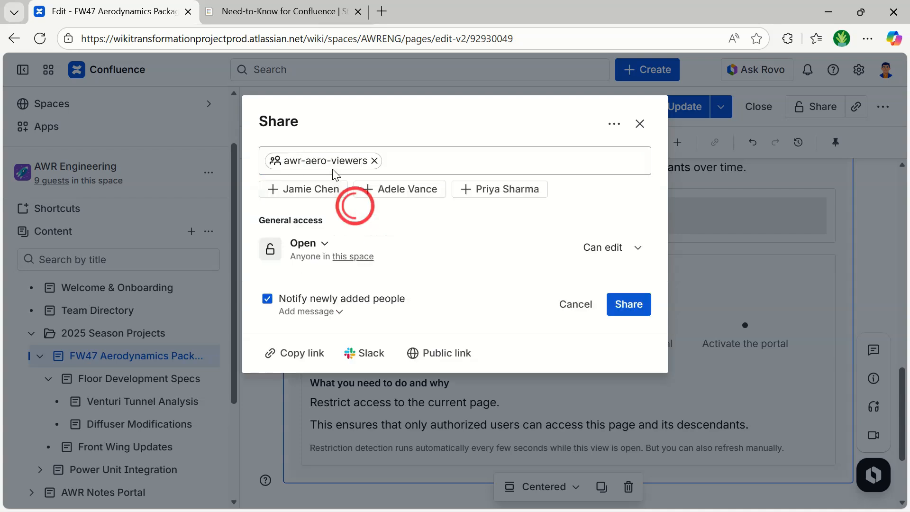
click(444, 158)
text(awr)
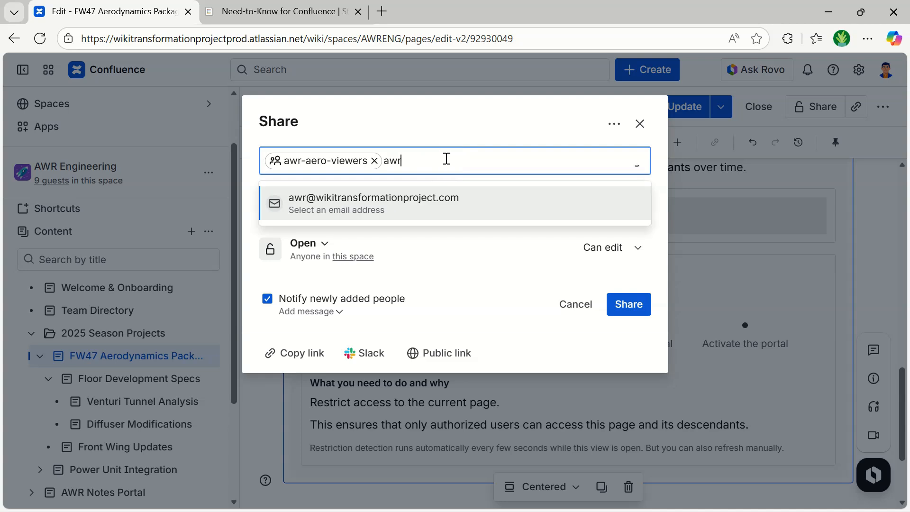
click(364, 205)
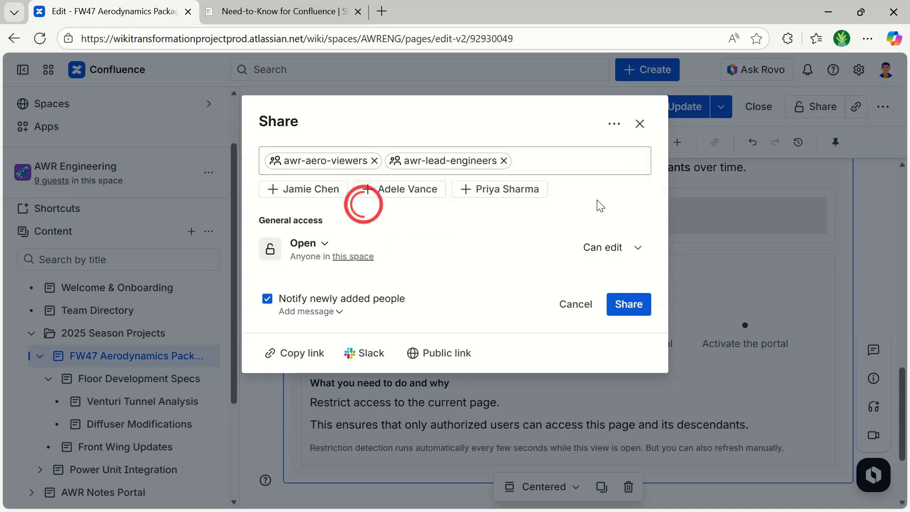
Step: Set the page's general access to Restricted and the permission for the added groups to Can view
click(318, 244)
click(346, 313)
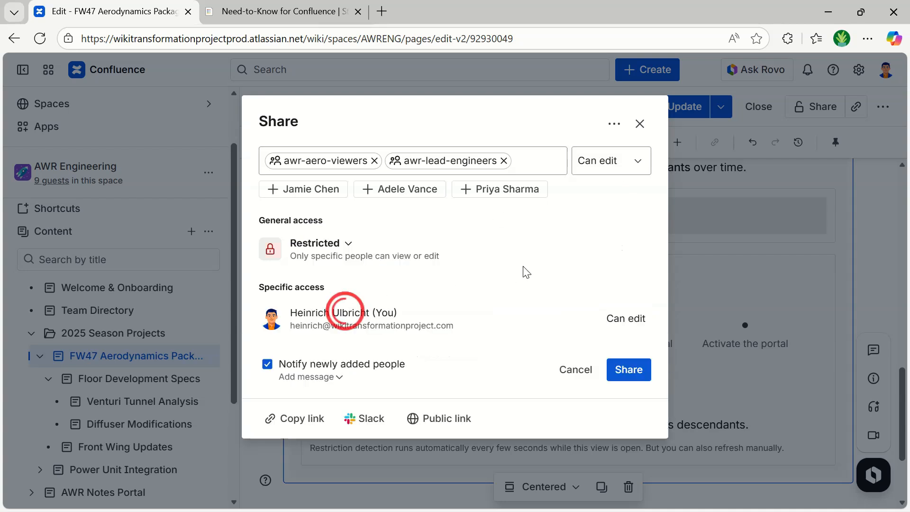
click(636, 166)
click(602, 203)
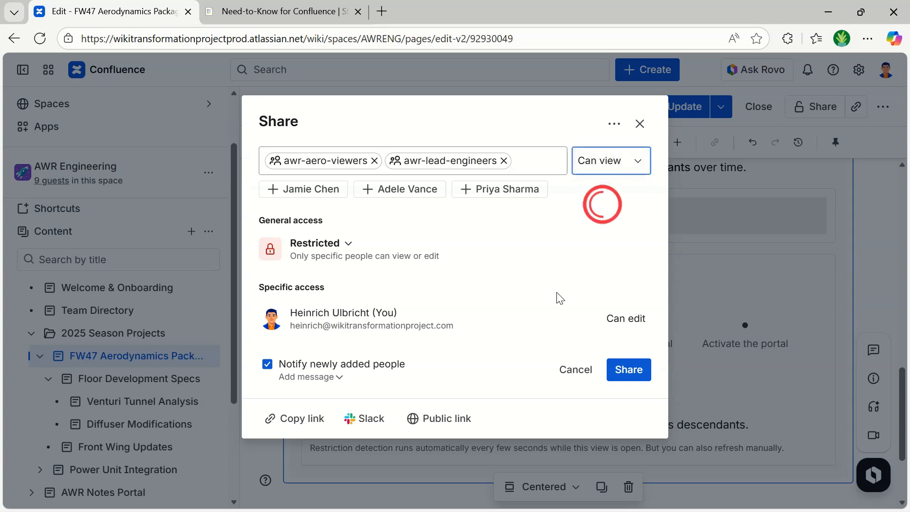
Step: Add the project admin listed in Team Contacts as a viewer and save the restrictions without notifying newly added people
click(532, 160)
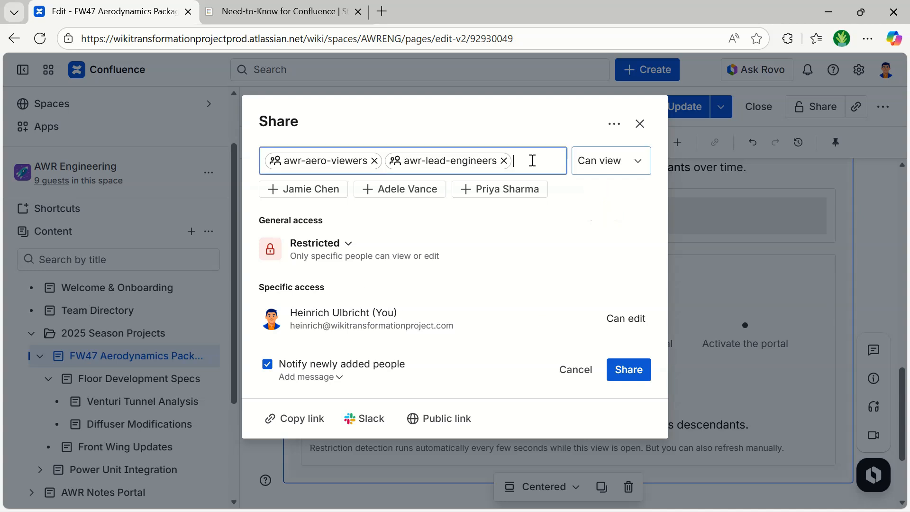
text(jamie)
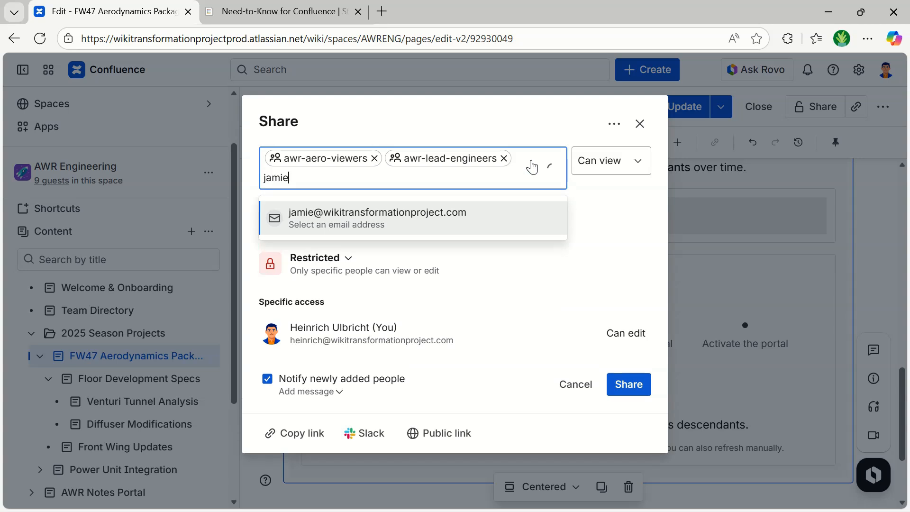
click(335, 201)
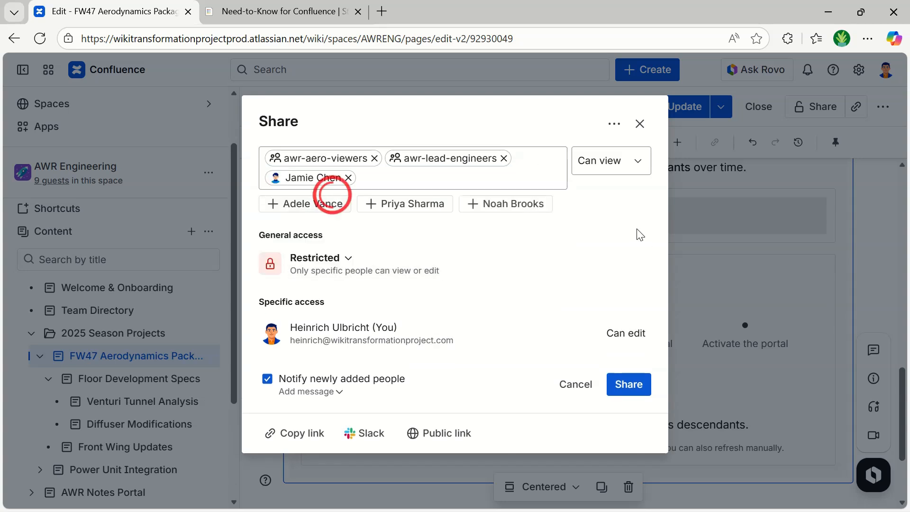
click(286, 379)
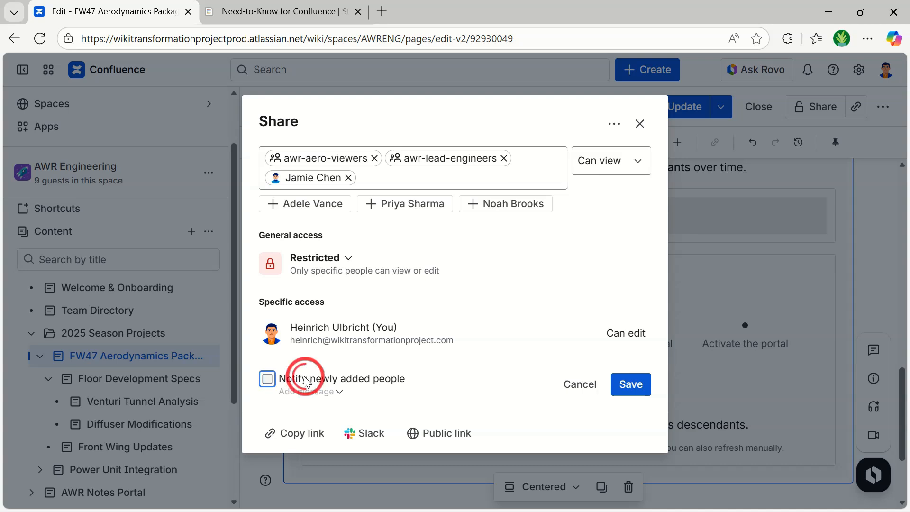
click(638, 385)
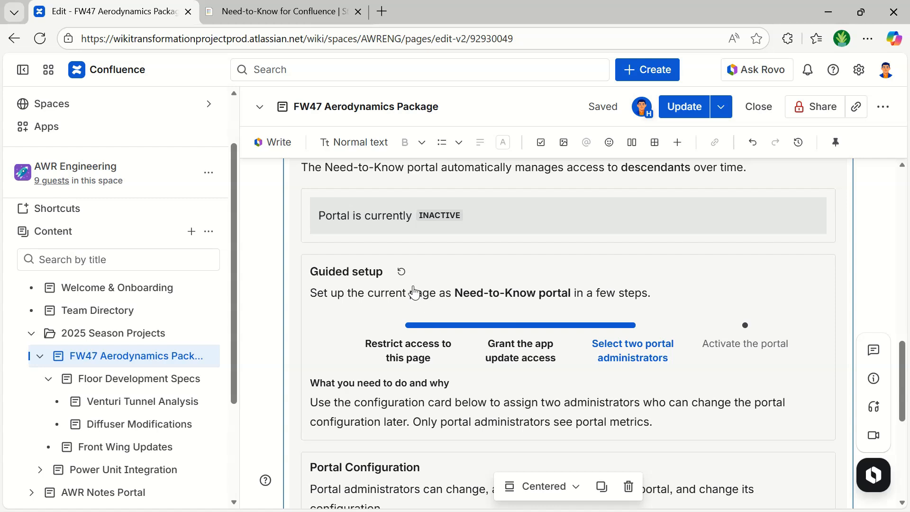
Step: Refresh the guided setup and assign the page owner as Portal admin 1 in the Portal Configuration
click(401, 272)
scroll(632, 356, down, 3)
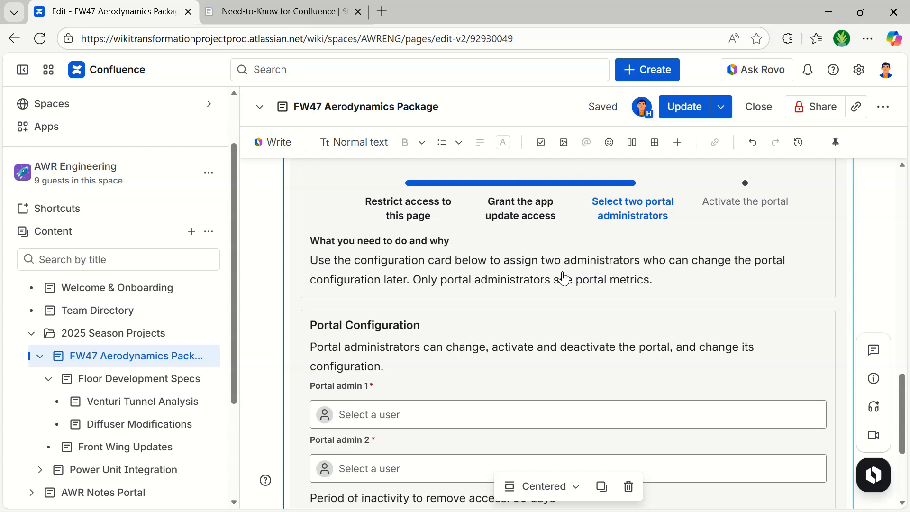
scroll(564, 279, up, 1)
scroll(564, 279, down, 1)
click(463, 412)
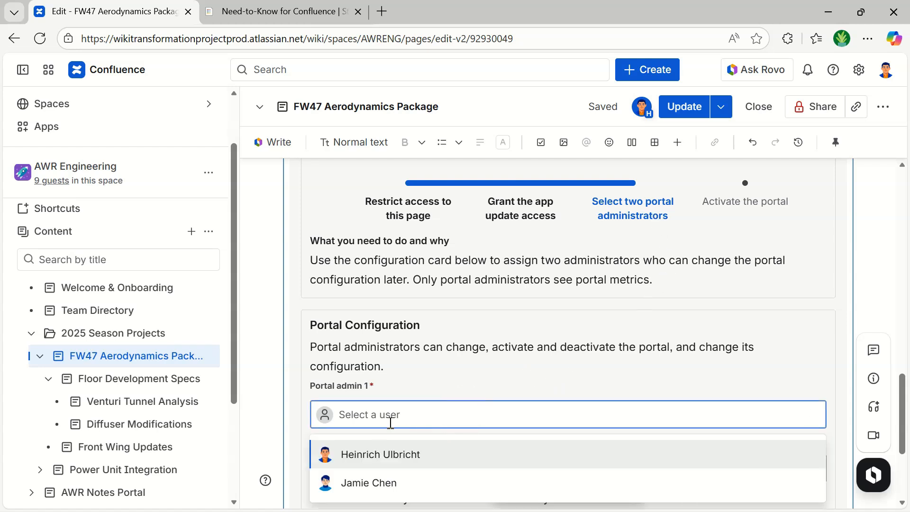
click(357, 455)
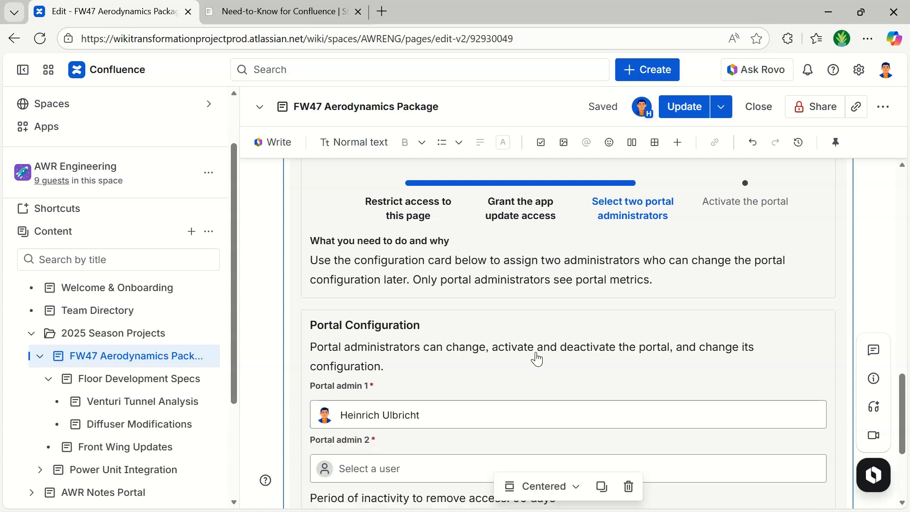
Step: Assign Decision director as Portal admin 2 in the Portal Configuration
scroll(497, 363, down, 2)
click(400, 396)
text(de)
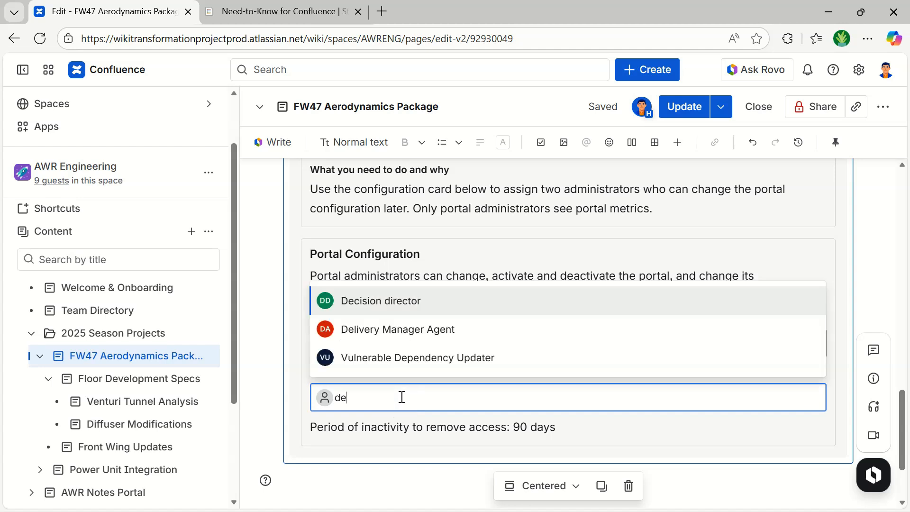
click(361, 305)
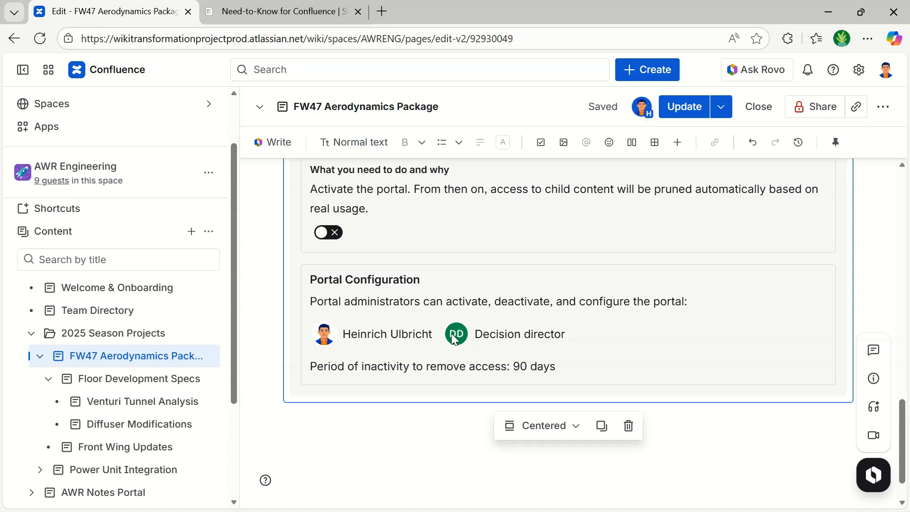
Step: Activate the Need-to-Know portal in the last stage of the guided setup
scroll(450, 328, up, 3)
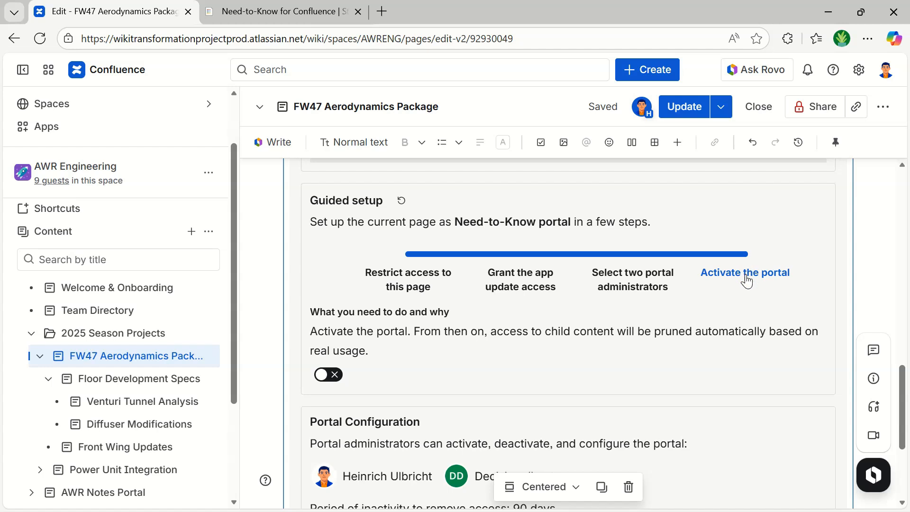
click(323, 379)
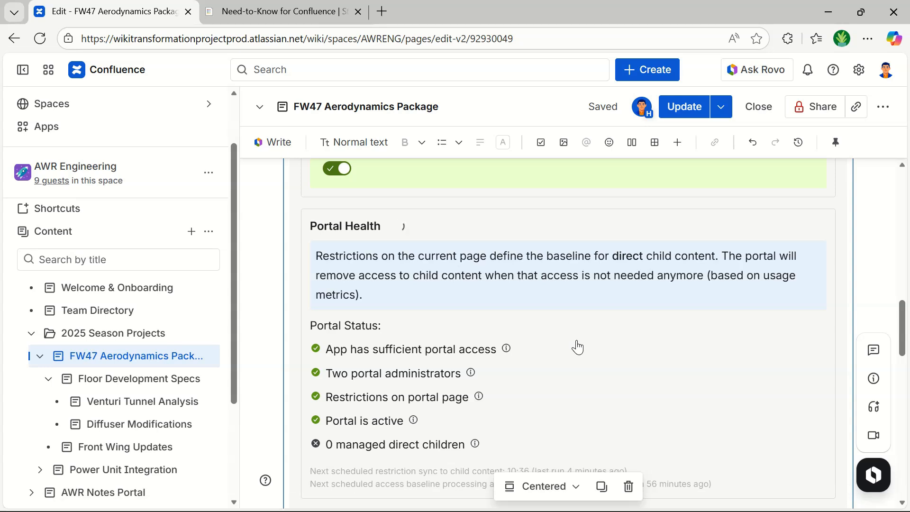
scroll(559, 322, up, 3)
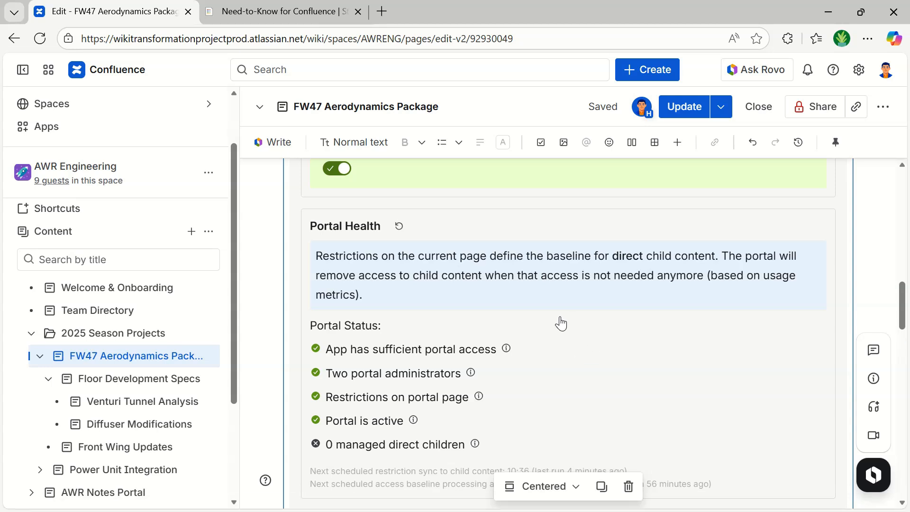
Step: Review the Portal Health status, Portal Configuration and Insights user list of the Need-to-Know portal
scroll(562, 323, up, 1)
scroll(562, 323, down, 1)
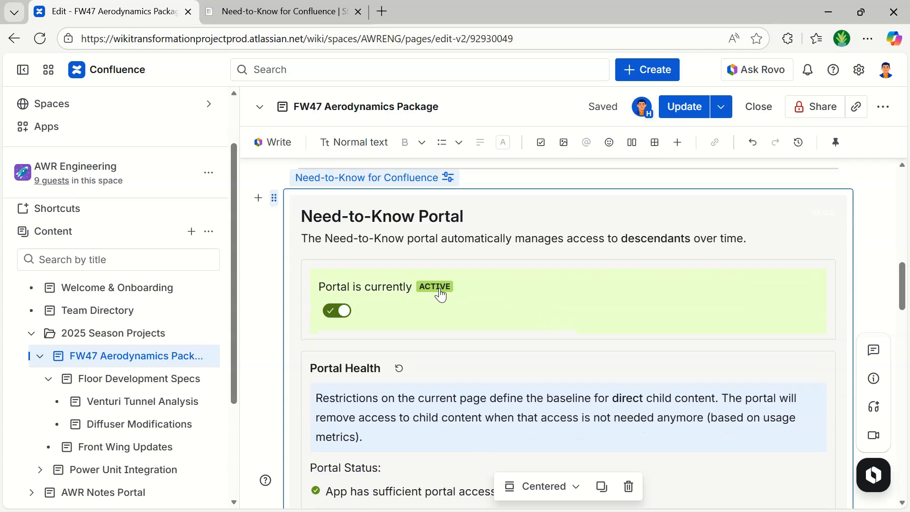
scroll(469, 361, down, 3)
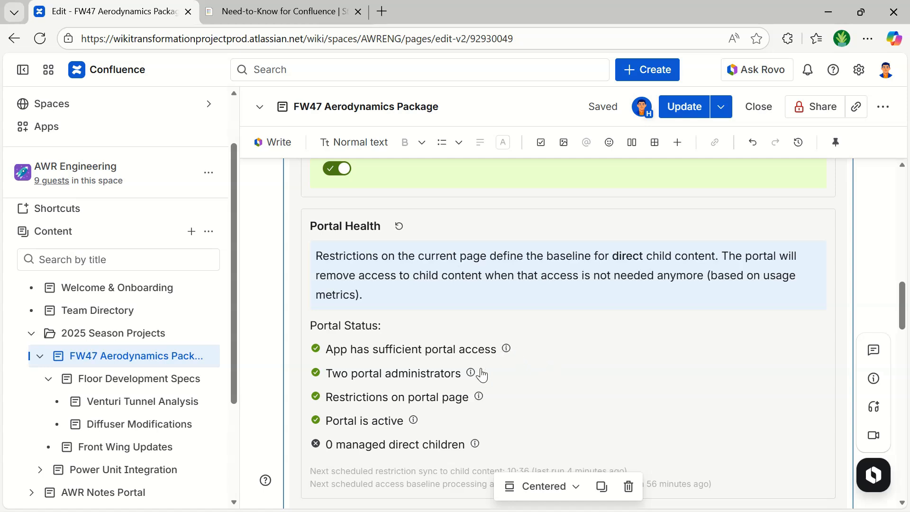
scroll(360, 408, down, 3)
scroll(445, 317, down, 3)
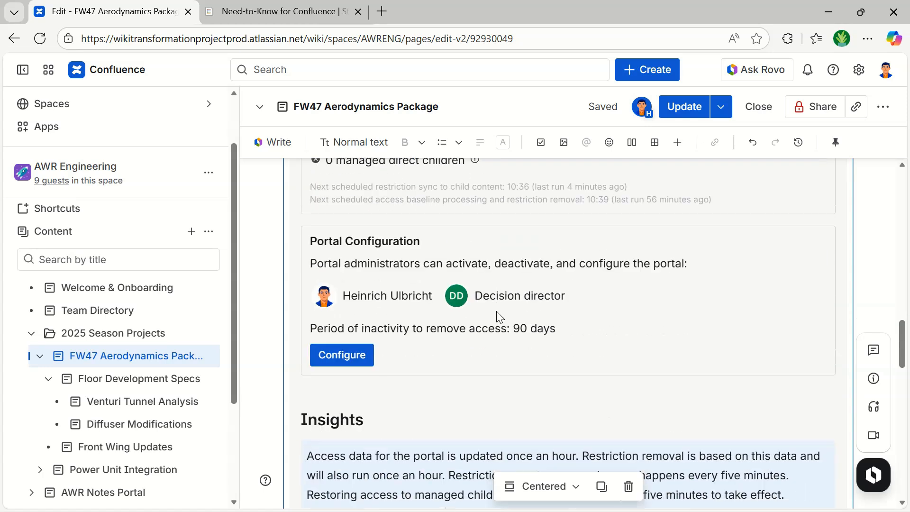
scroll(583, 336, down, 9)
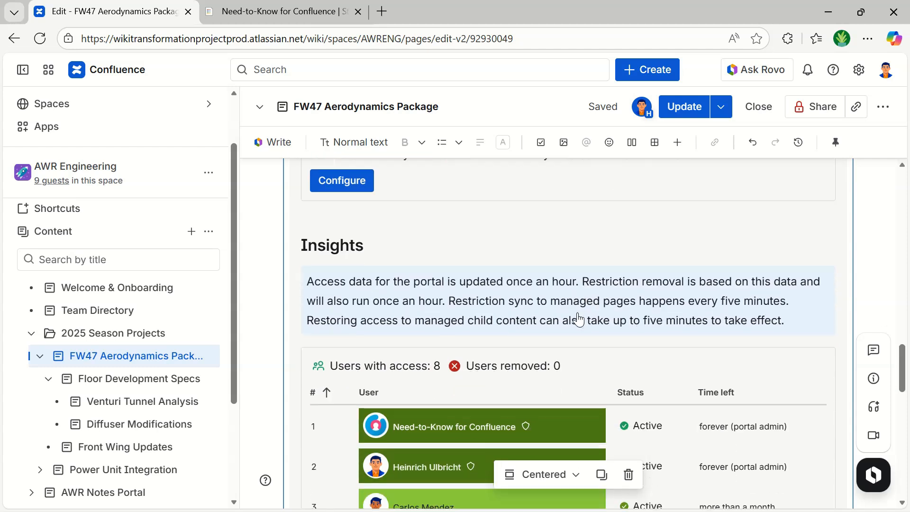
scroll(579, 319, down, 3)
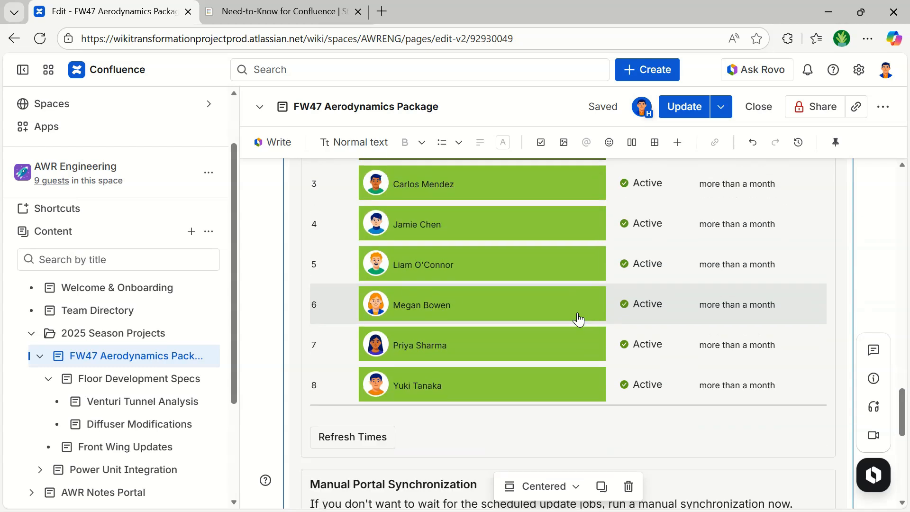
scroll(578, 319, up, 10)
scroll(578, 319, up, 3)
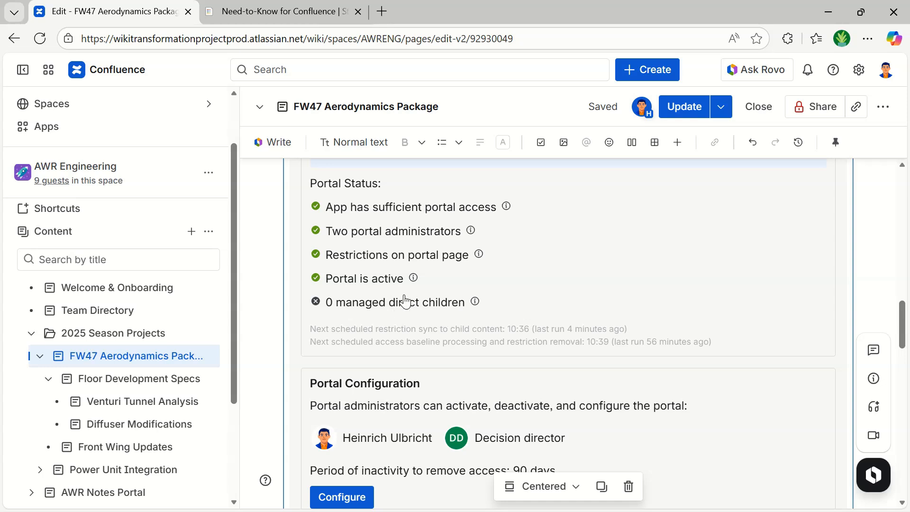
Step: Publish the updated FW47 Aerodynamics Package page and dismiss the update notification
click(684, 106)
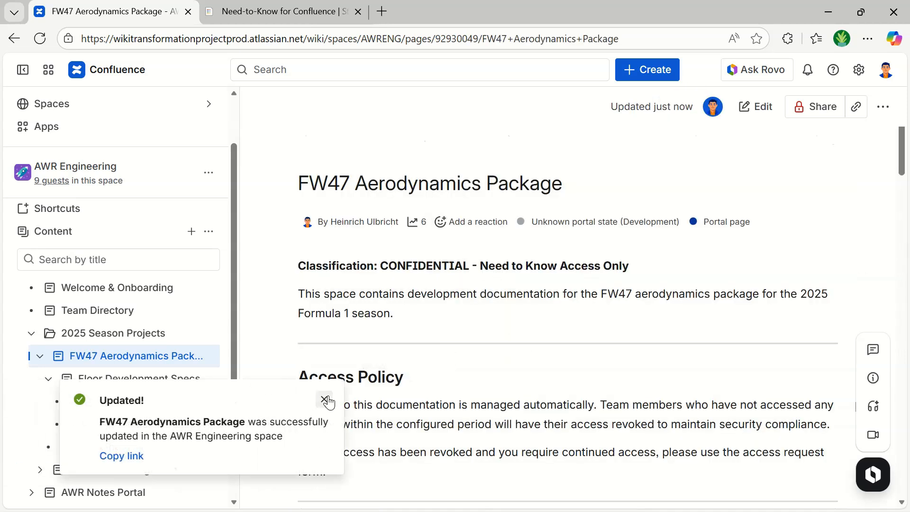
click(322, 399)
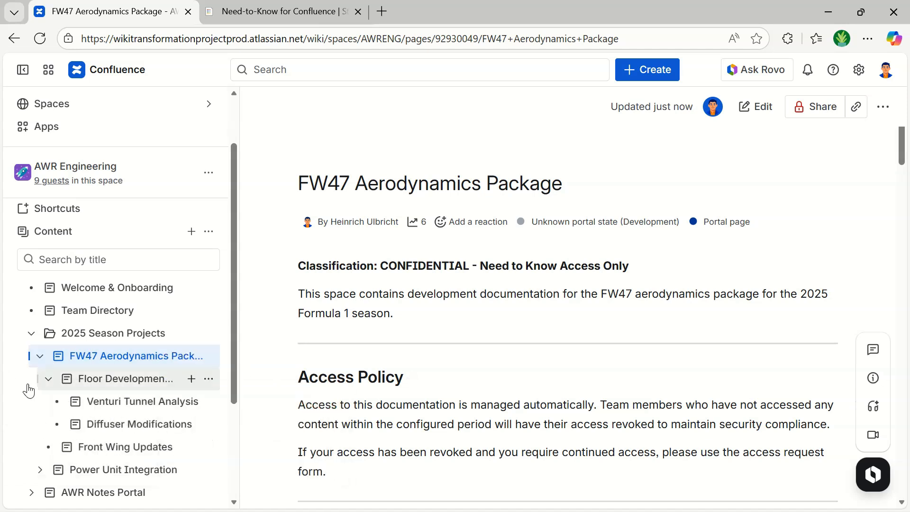
Step: Open the child pages Floor Development Specs and Front Wing Updates to check their portal labels
mouse_move(52, 388)
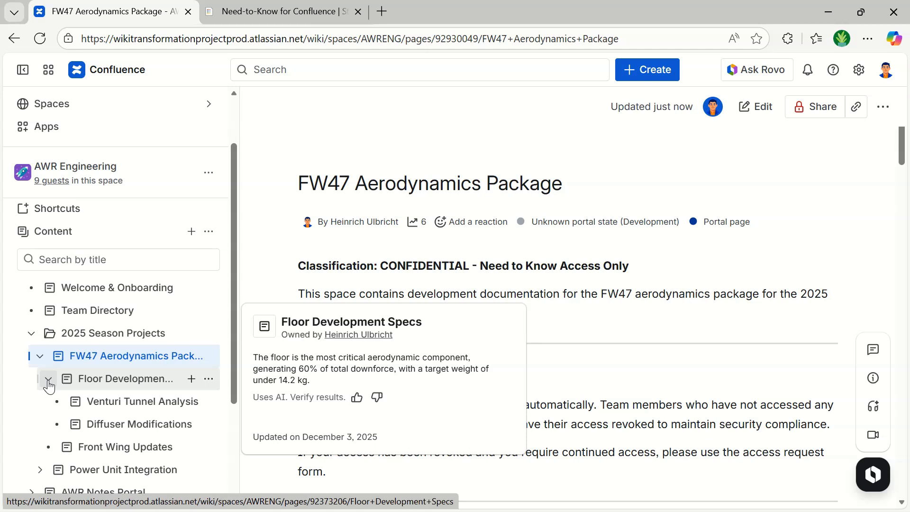
click(49, 382)
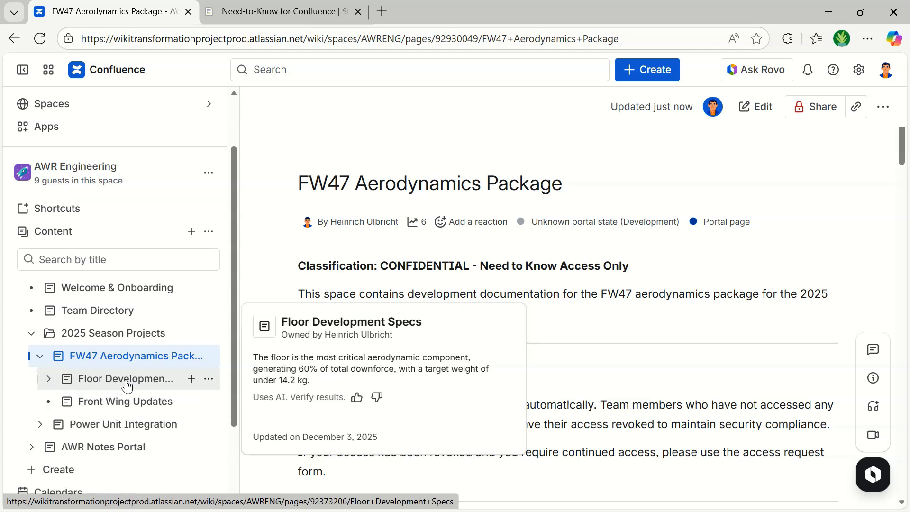
click(110, 383)
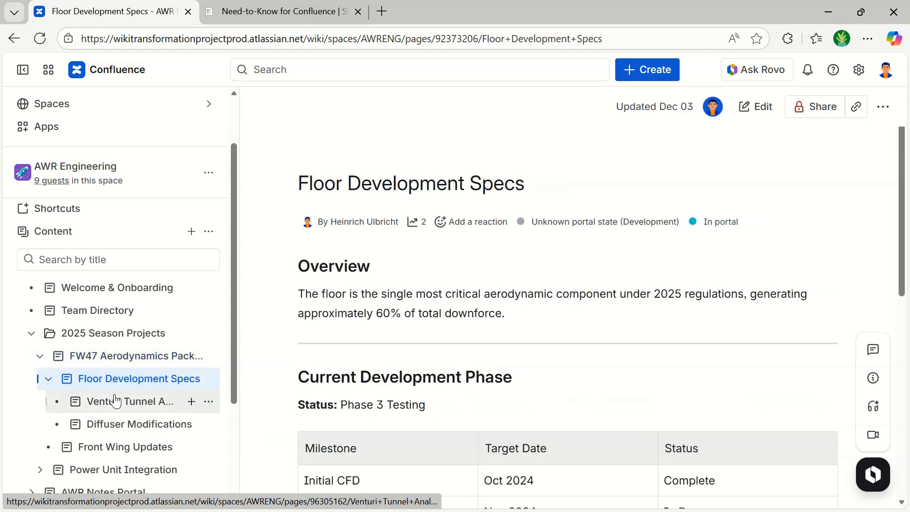
click(109, 450)
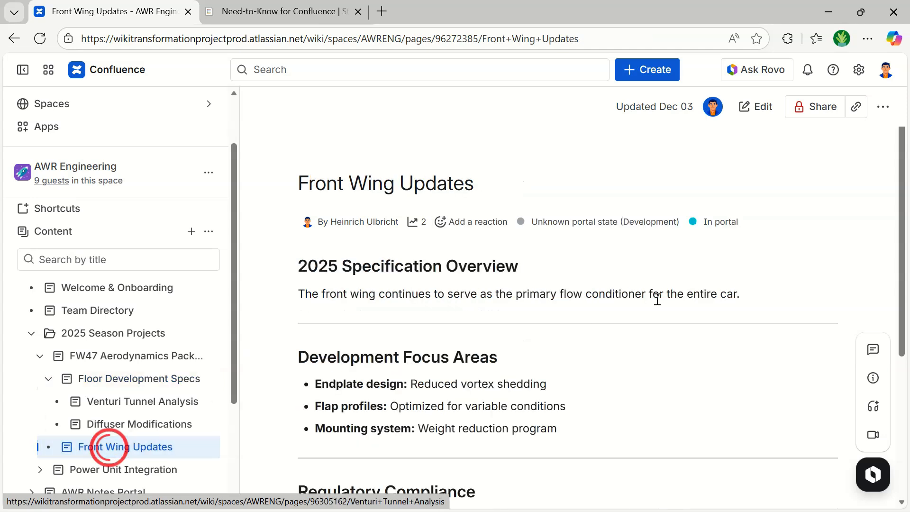
Step: Examine the full list of people with specific access to the Front Wing Updates page
click(811, 112)
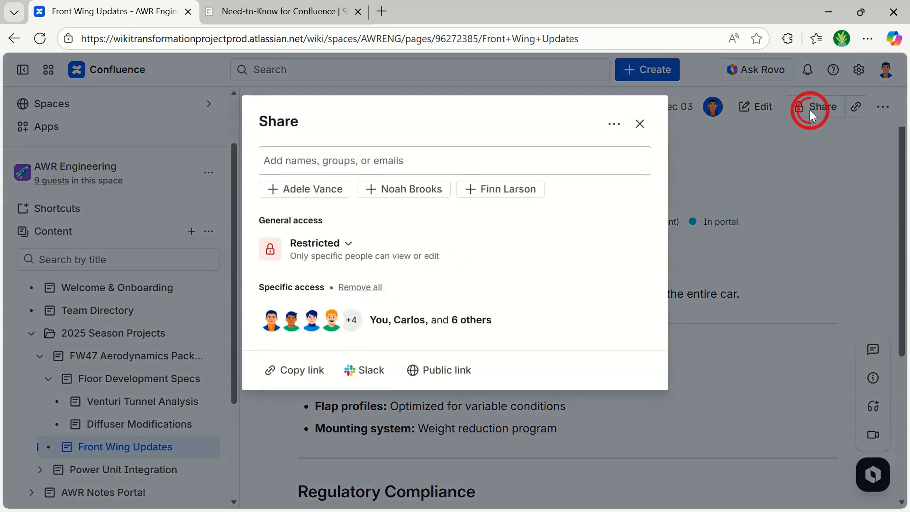
click(437, 319)
scroll(510, 337, down, 4)
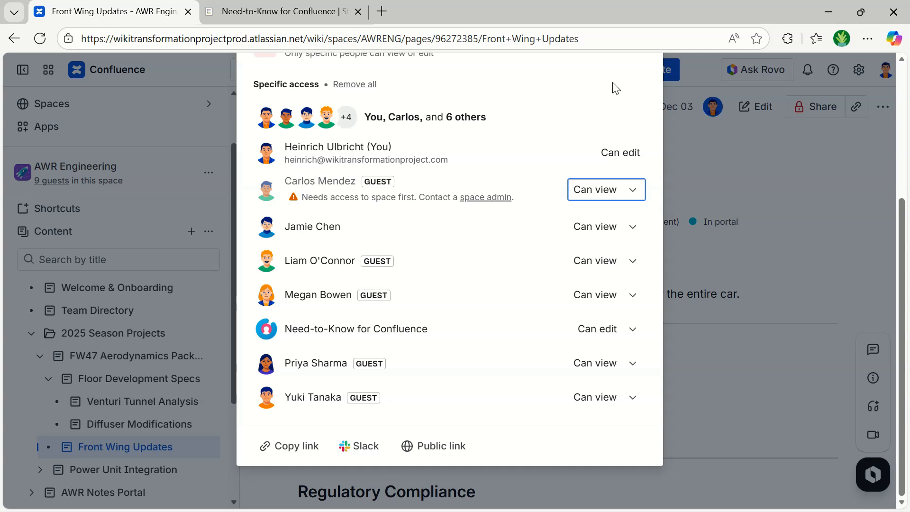
click(813, 207)
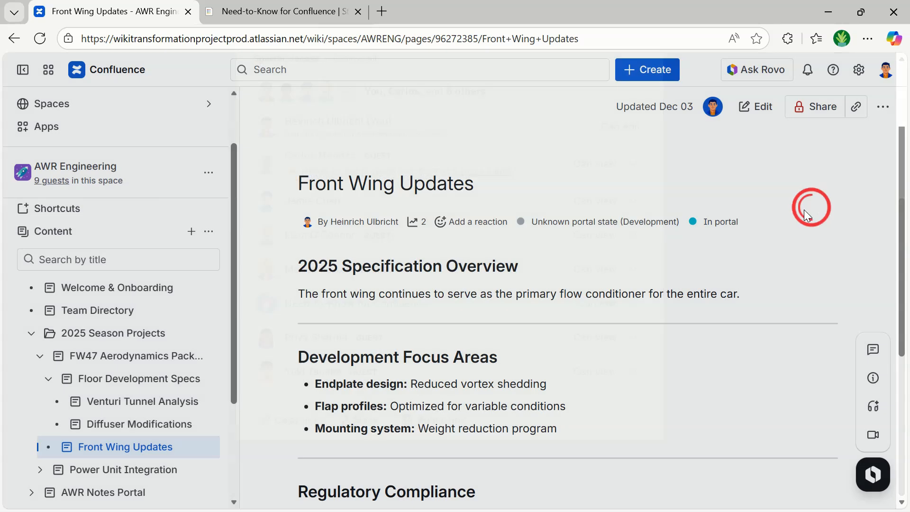
Step: Return to FW47 Aerodynamics Package and examine its specific access list, including the Need-to-Know for Confluence entry
click(112, 361)
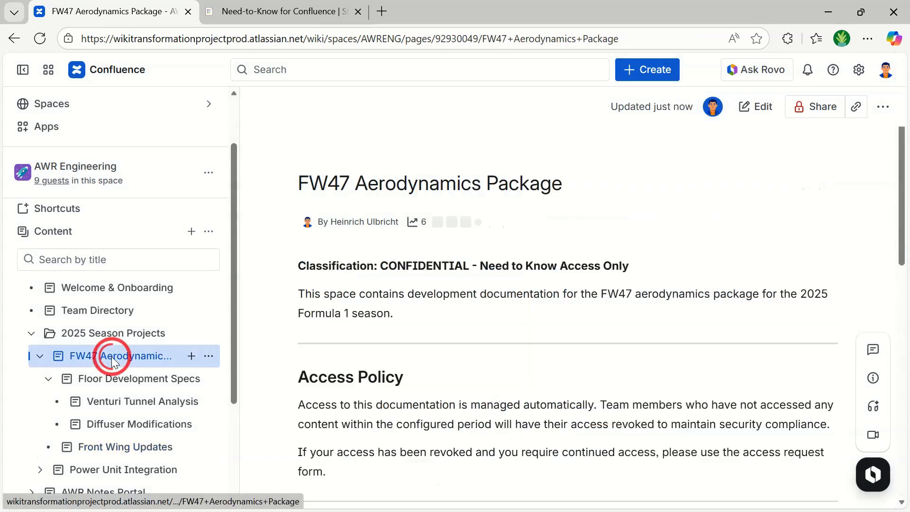
click(815, 106)
click(447, 324)
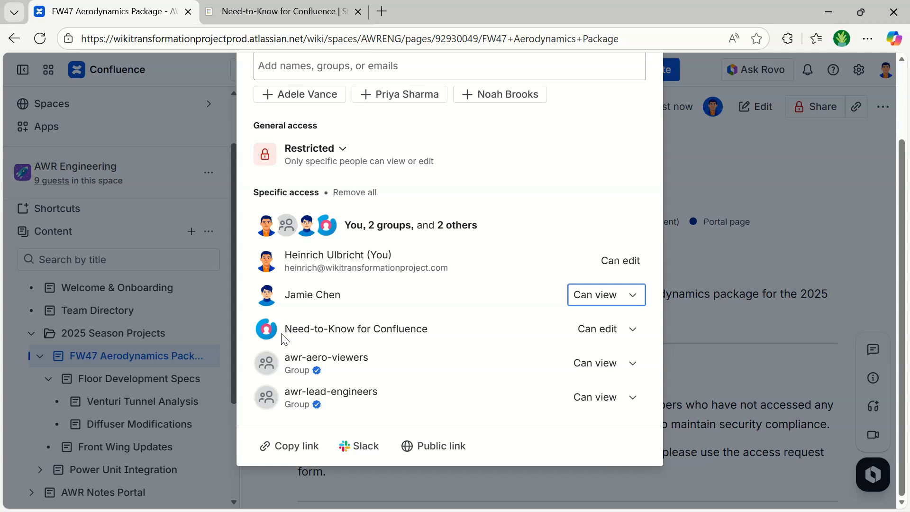
drag(284, 334, 422, 330)
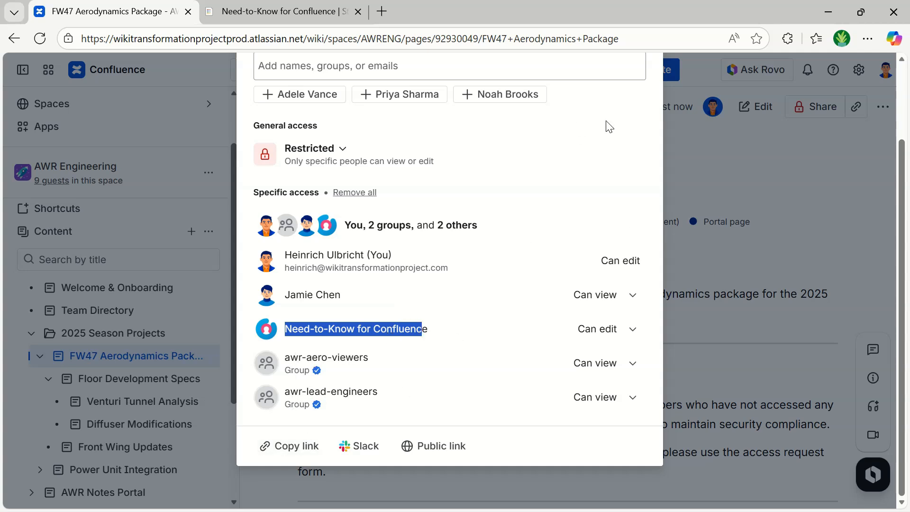
click(753, 282)
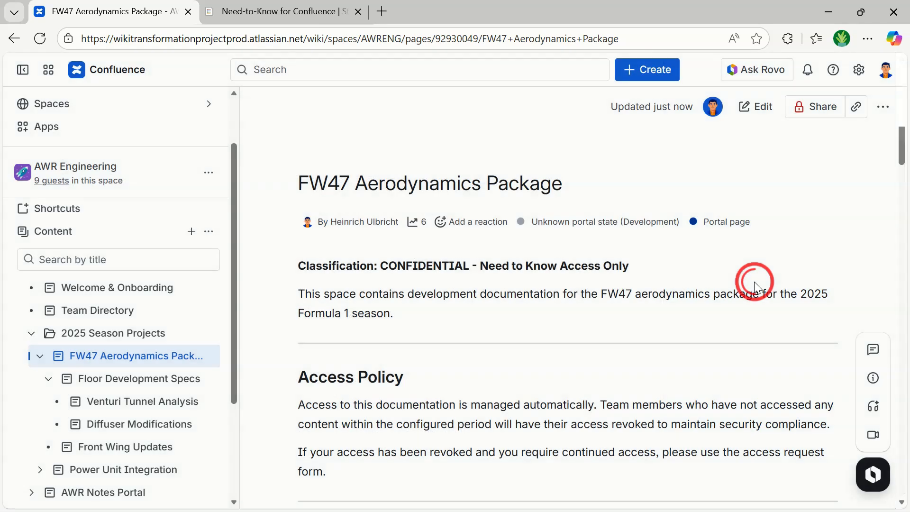
Step: Open Floor Development Specs and check its portal label explanation and the full list of people with specific access
scroll(441, 340, down, 2)
scroll(126, 405, down, 3)
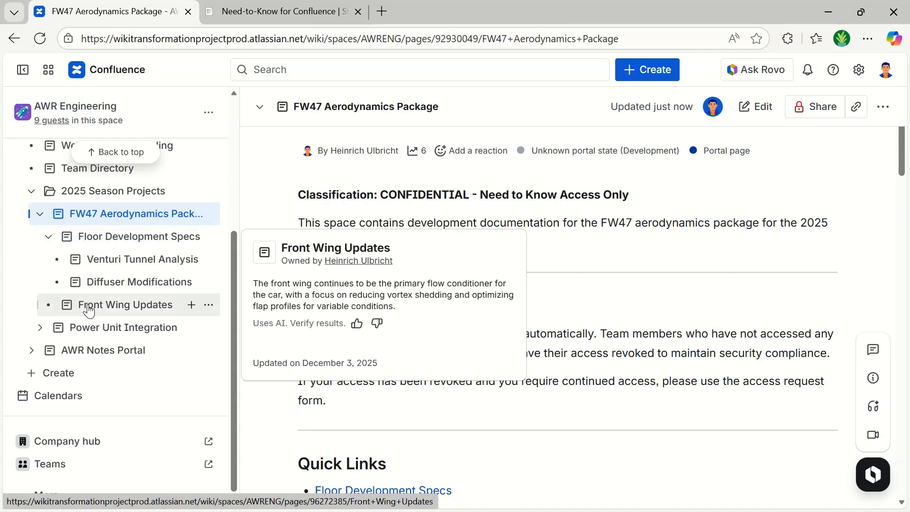
click(89, 242)
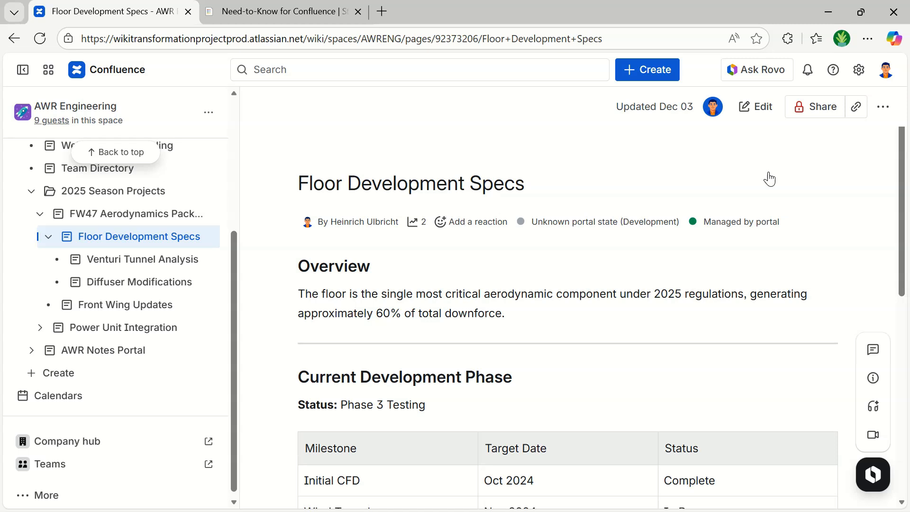
mouse_move(725, 227)
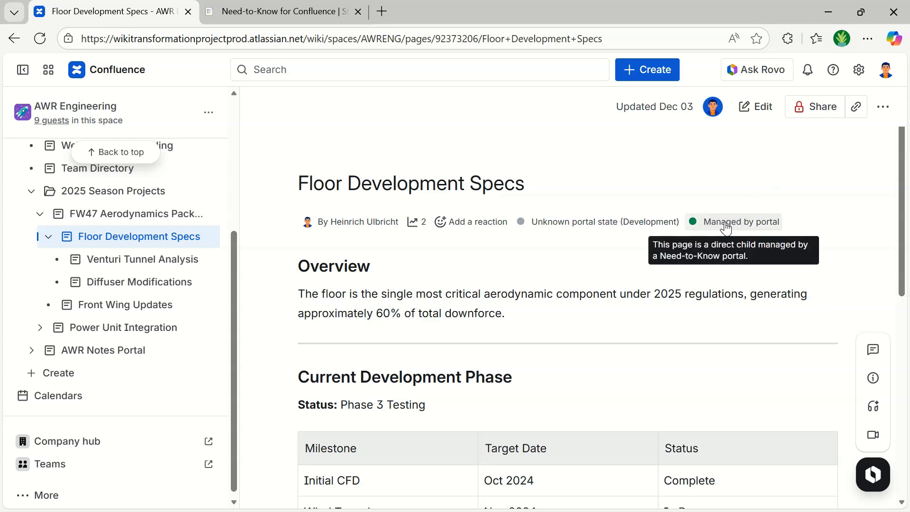
click(809, 108)
click(397, 323)
scroll(474, 327, down, 3)
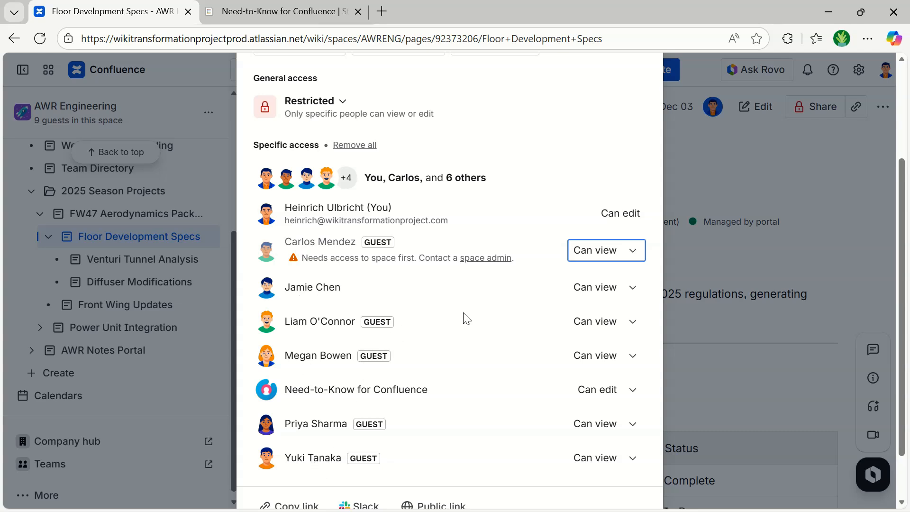
click(772, 189)
Step: Go back to FW47 Aerodynamics Package and check the period of inactivity in the Portal Configuration
mouse_move(209, 230)
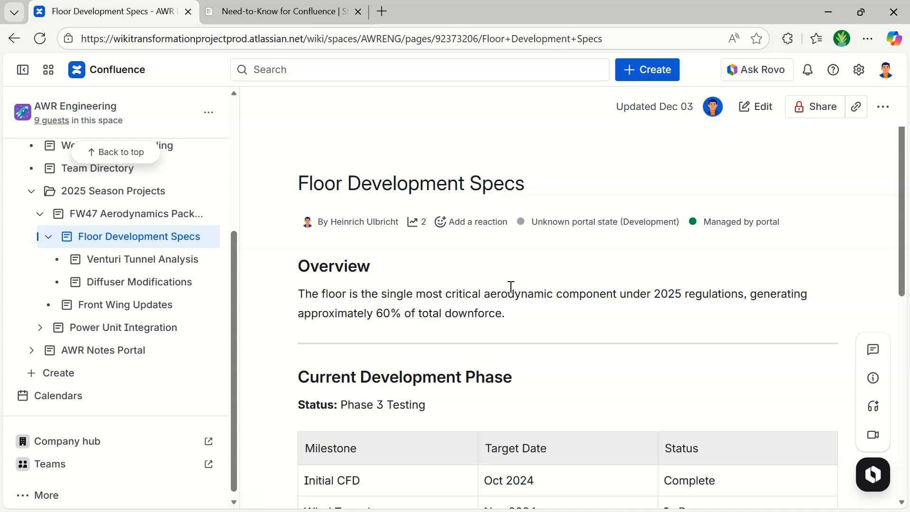
click(138, 214)
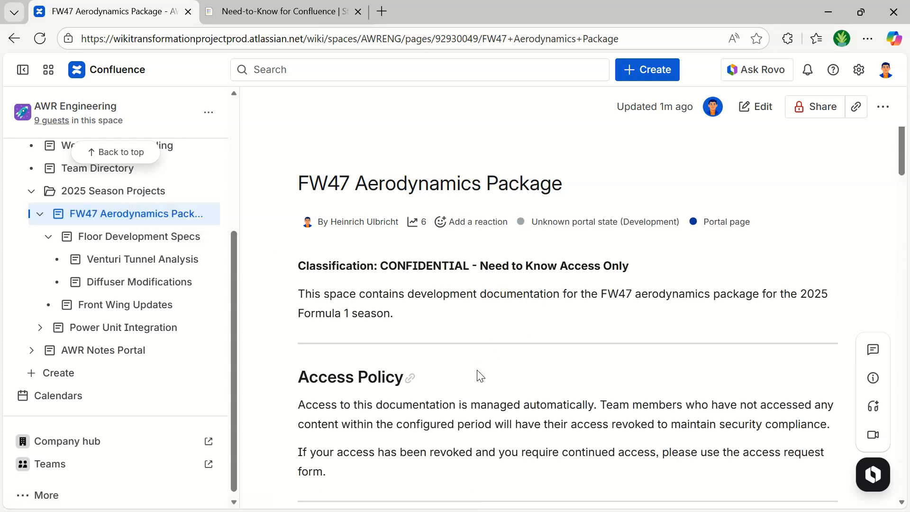
scroll(479, 360, down, 10)
scroll(515, 308, down, 10)
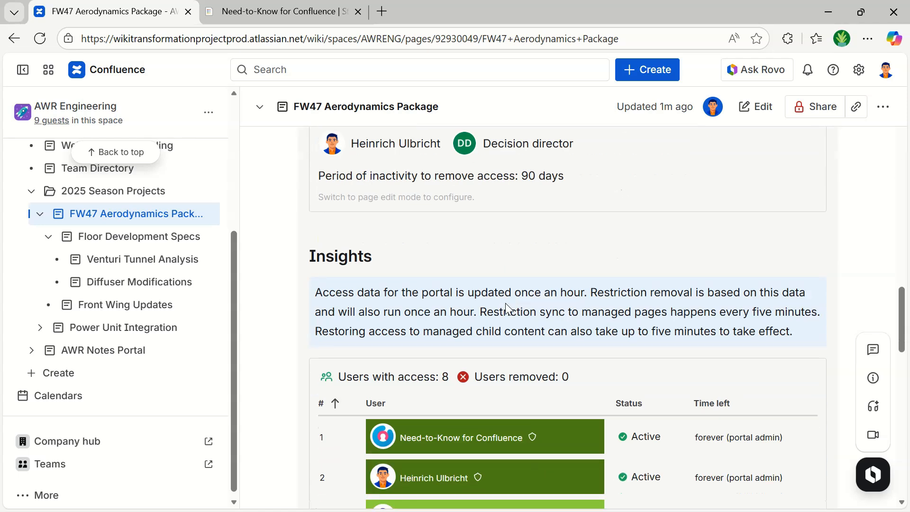
scroll(505, 303, up, 2)
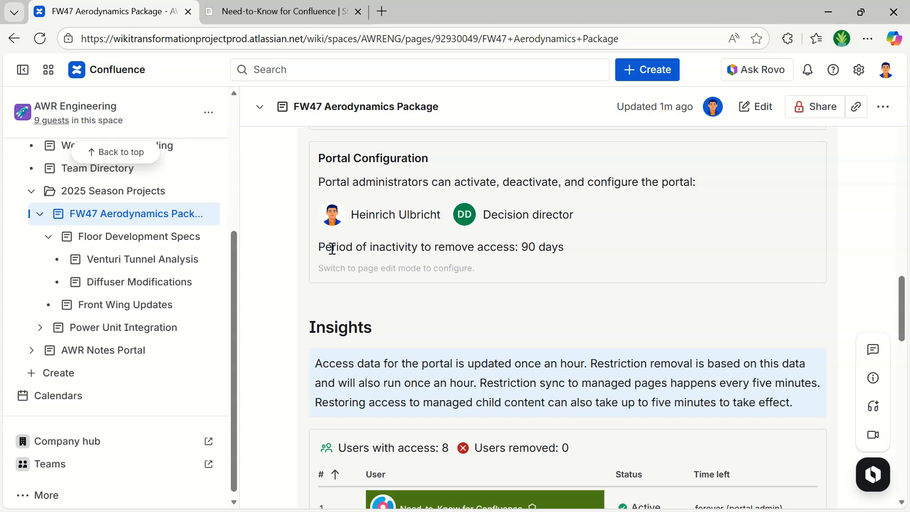
drag(319, 247, 420, 247)
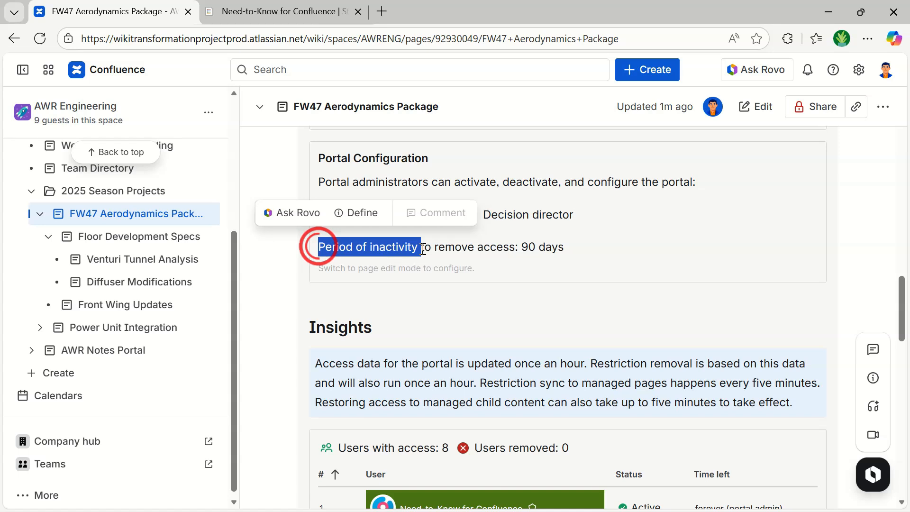
click(530, 247)
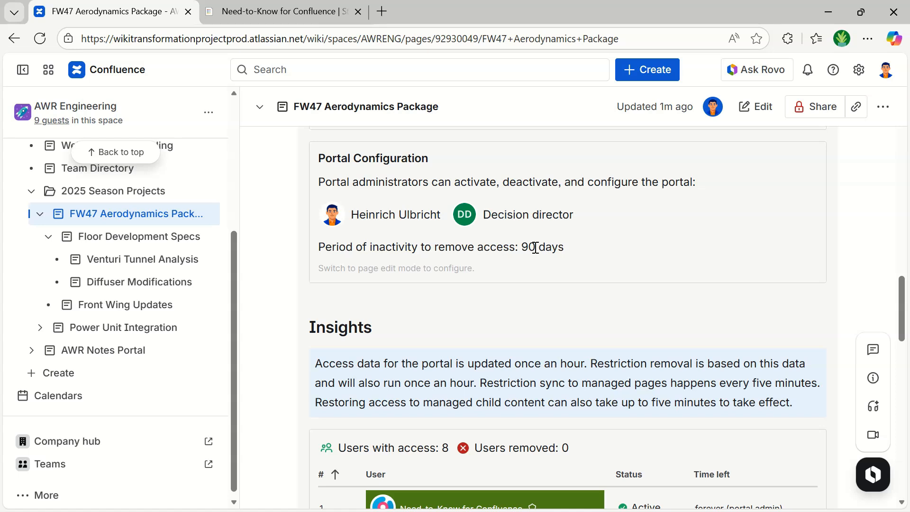
Step: Examine the Insights table for users with access, users removed, and each user's status and time left
scroll(540, 277, down, 5)
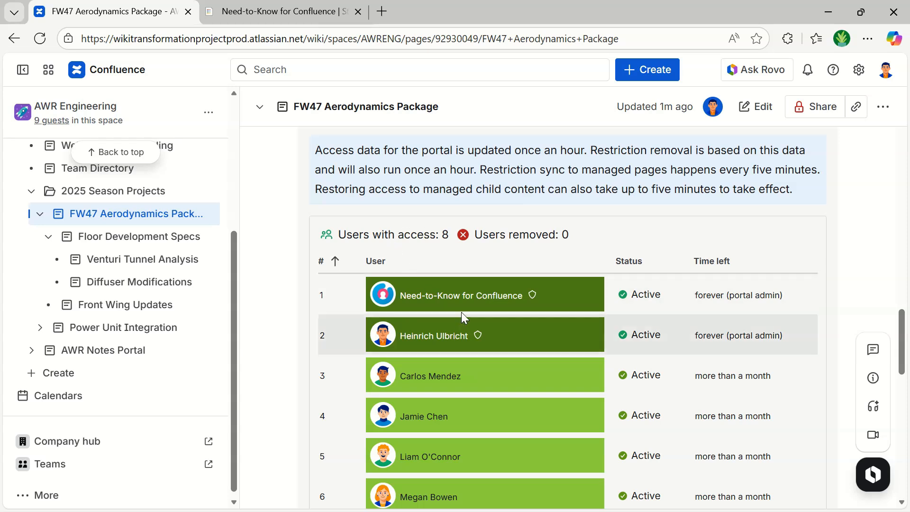
scroll(448, 382, down, 5)
scroll(448, 334, up, 5)
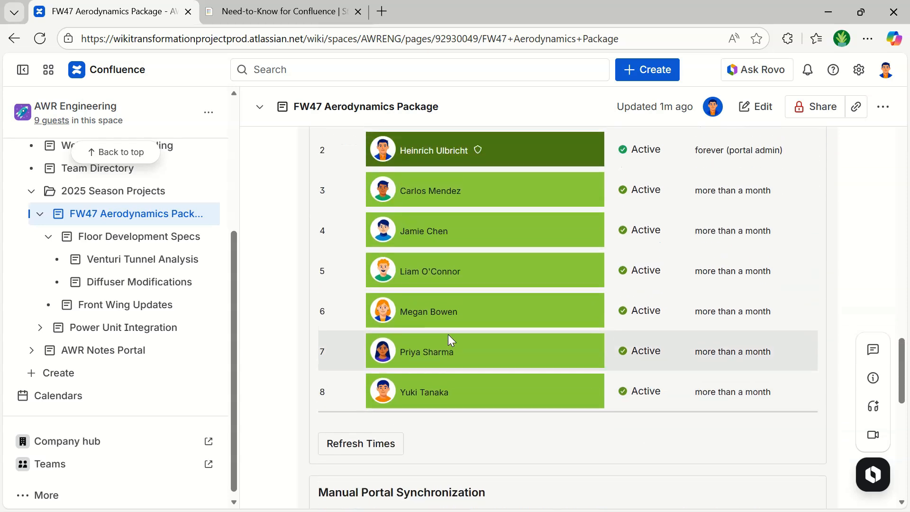
double_click(446, 234)
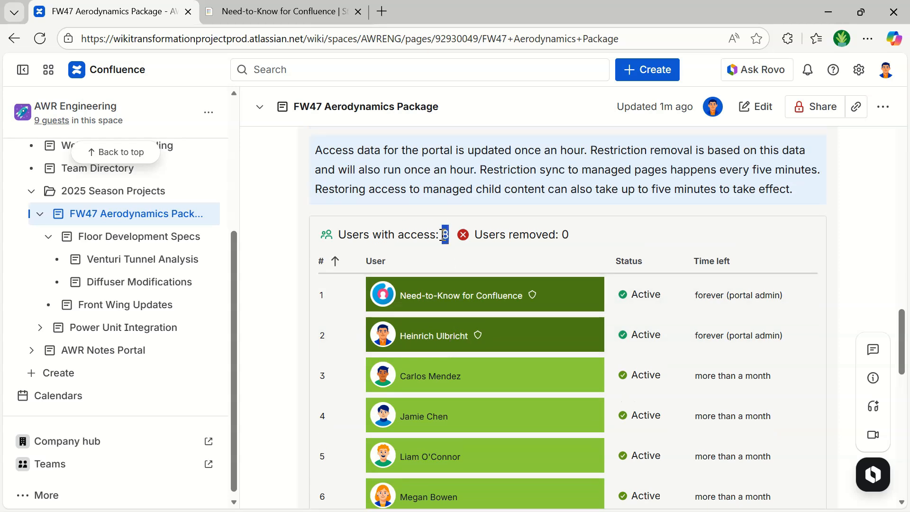
double_click(569, 234)
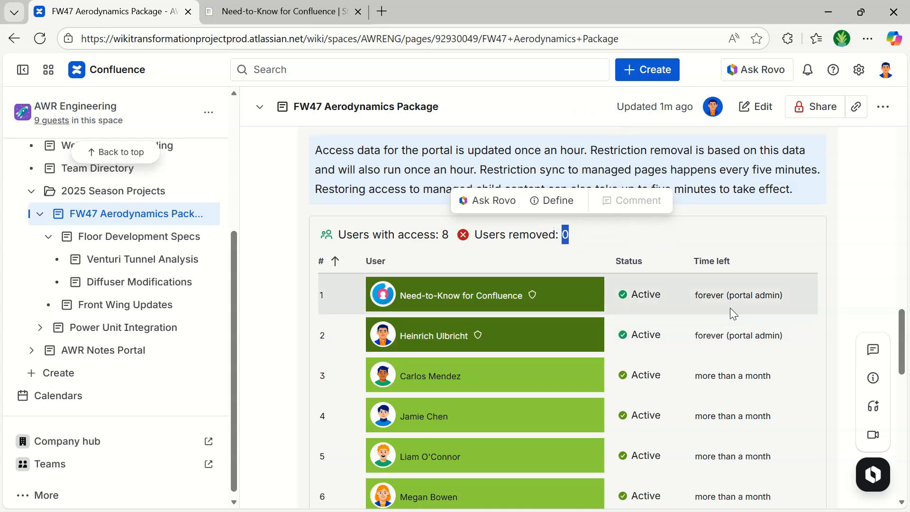
scroll(732, 352, down, 2)
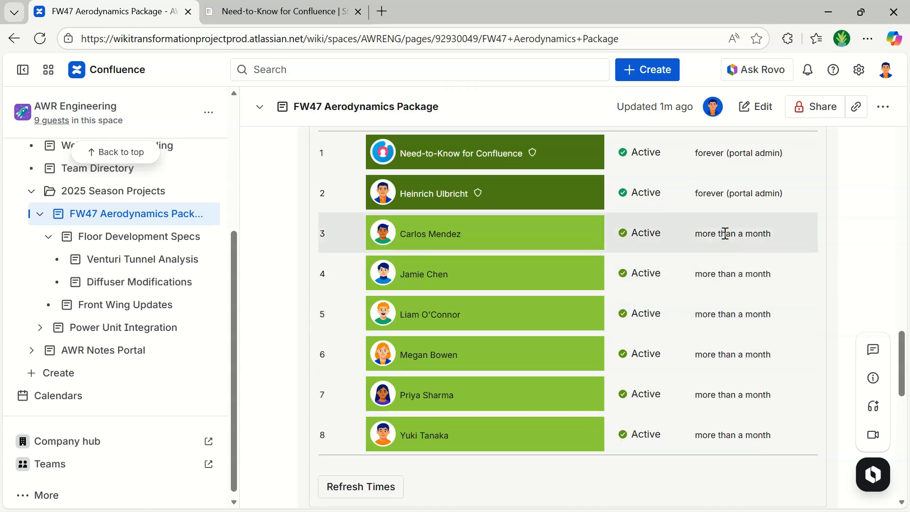
scroll(725, 331, up, 2)
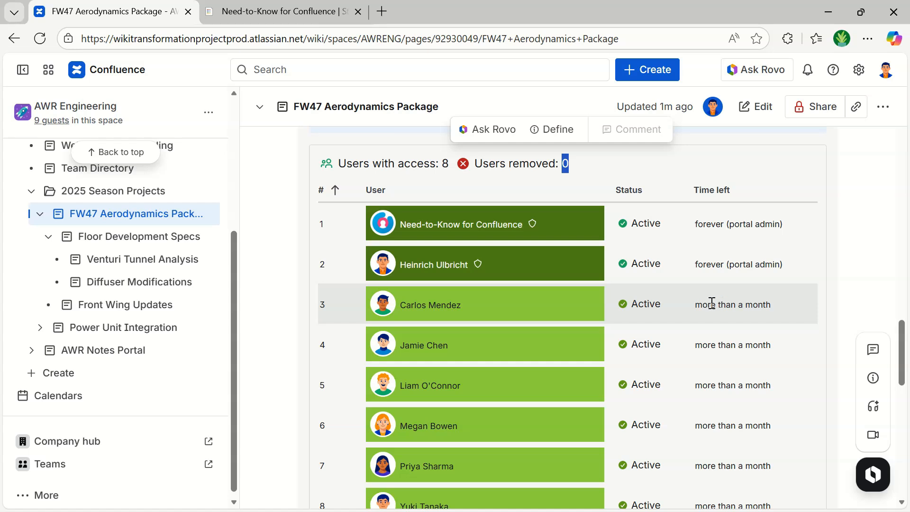
Step: Review the users' access times and the Manual Portal Synchronization notes, and start a manual update of the portal
scroll(712, 303, down, 4)
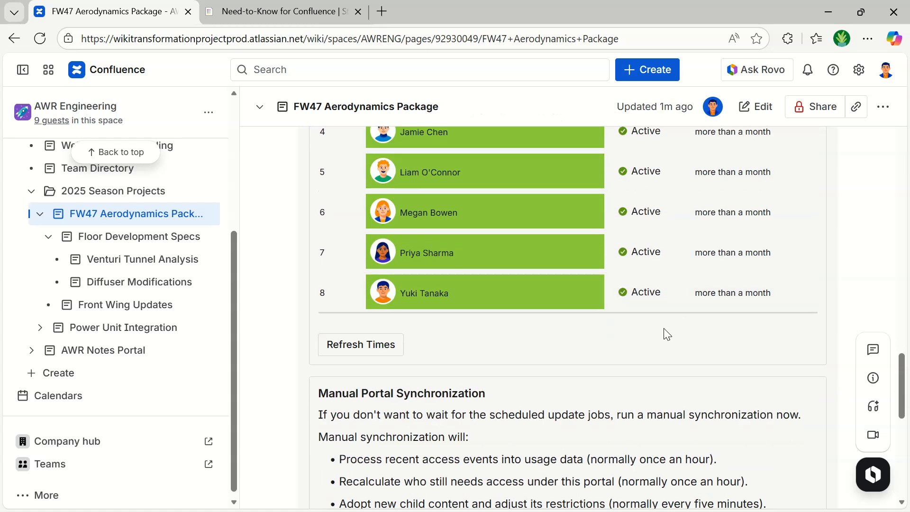
scroll(664, 329, down, 3)
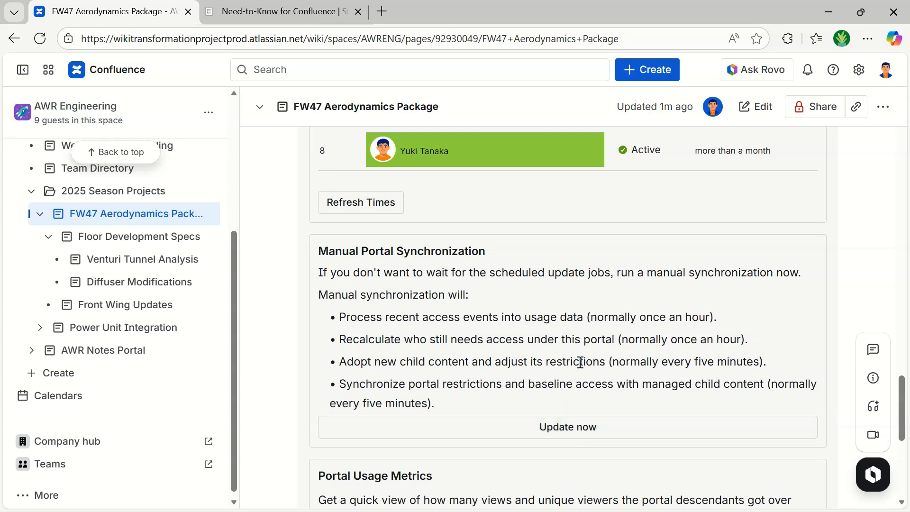
scroll(641, 367, up, 6)
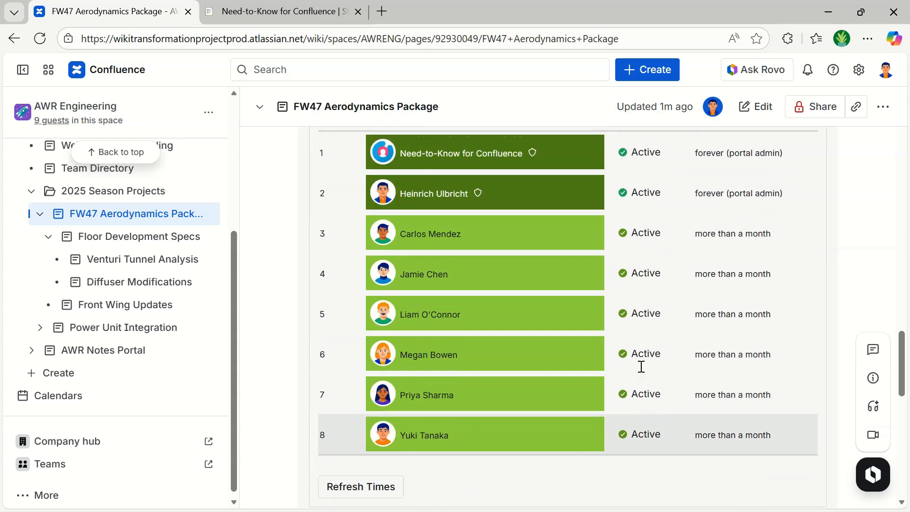
scroll(639, 366, down, 5)
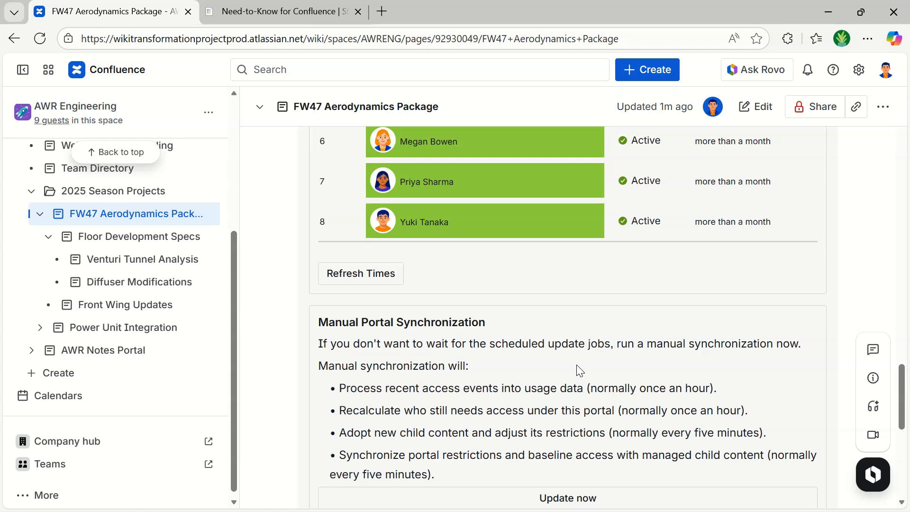
scroll(540, 347, down, 2)
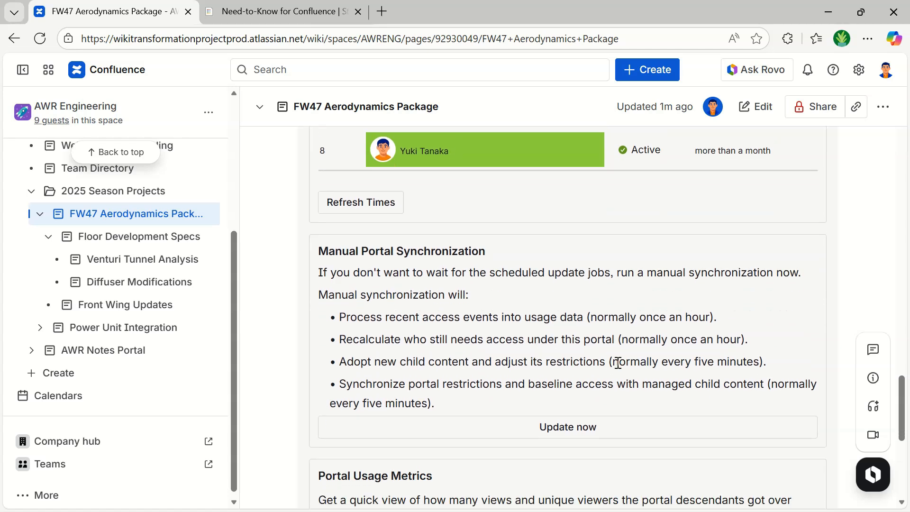
scroll(577, 394, down, 1)
scroll(571, 373, down, 3)
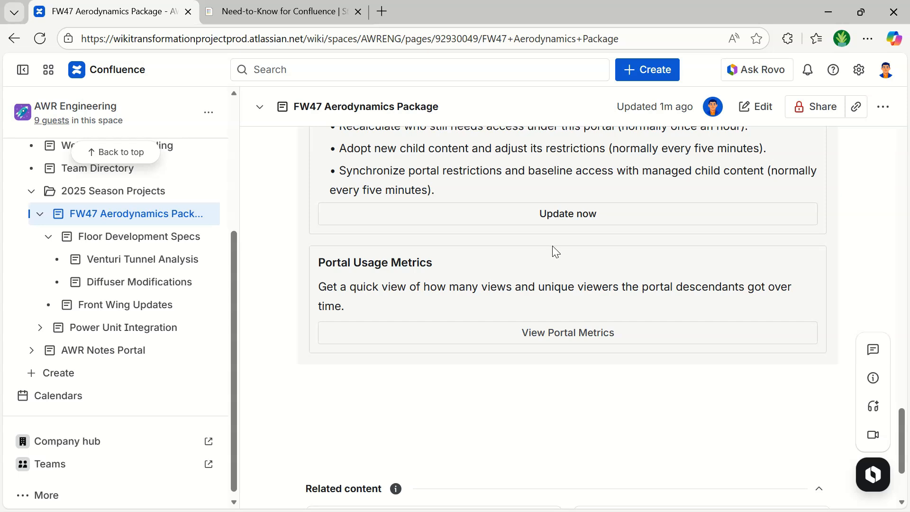
click(561, 215)
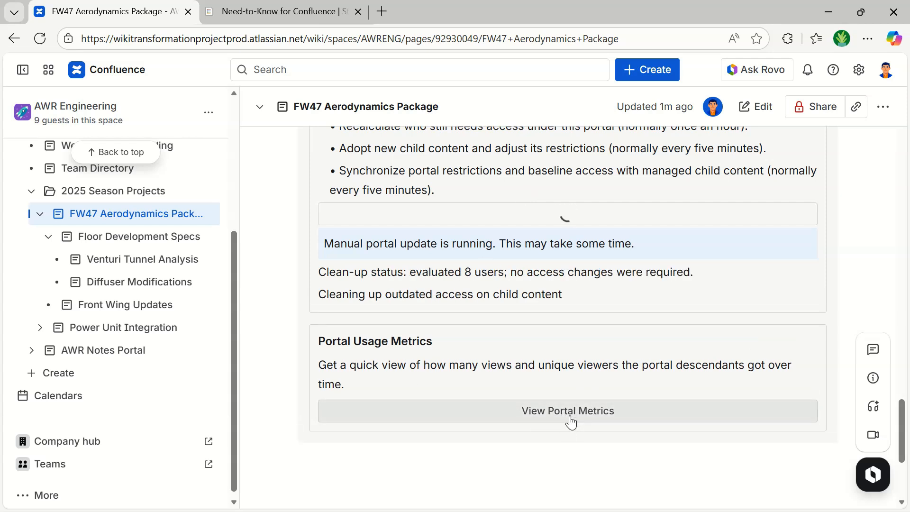
Step: View the Portal Usage Metrics, examine views and unique viewers in the 14-day and monthly charts, and close the metrics
click(551, 377)
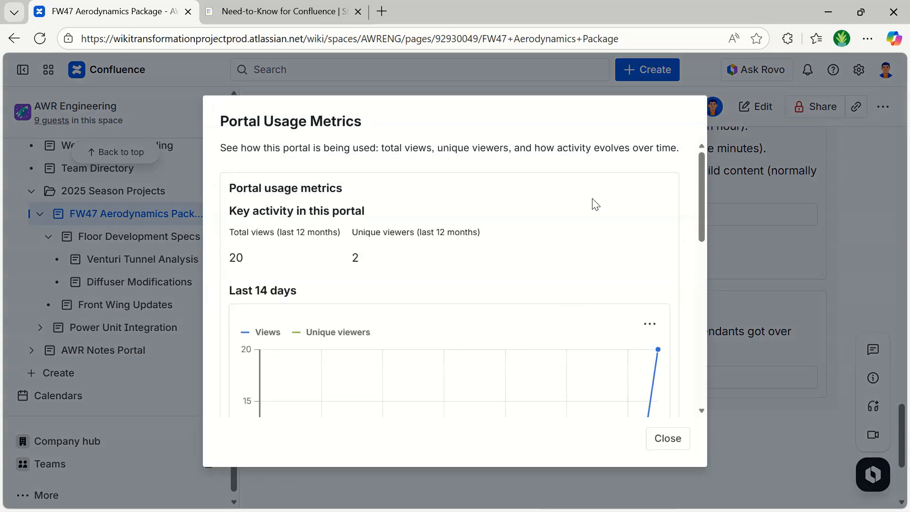
drag(701, 181, 709, 209)
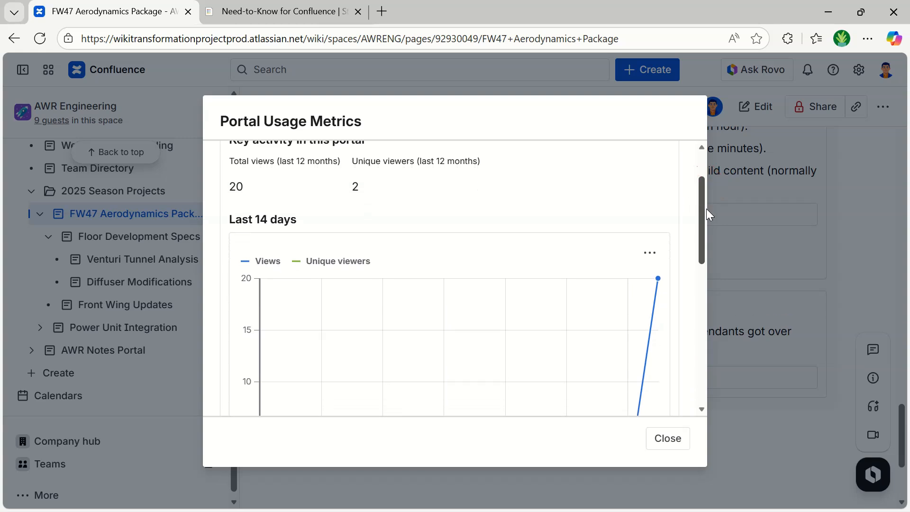
mouse_move(706, 209)
mouse_down()
mouse_move(707, 242)
mouse_move(698, 202)
mouse_up()
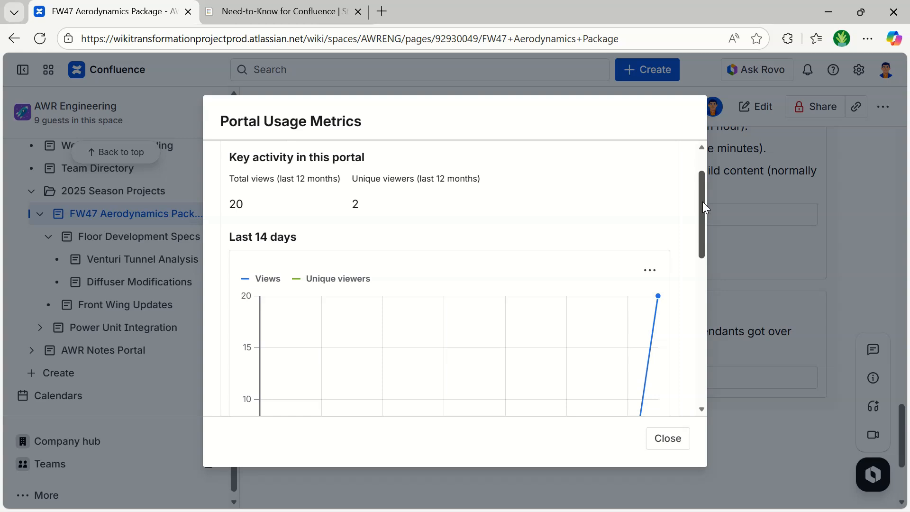
drag(702, 205, 710, 232)
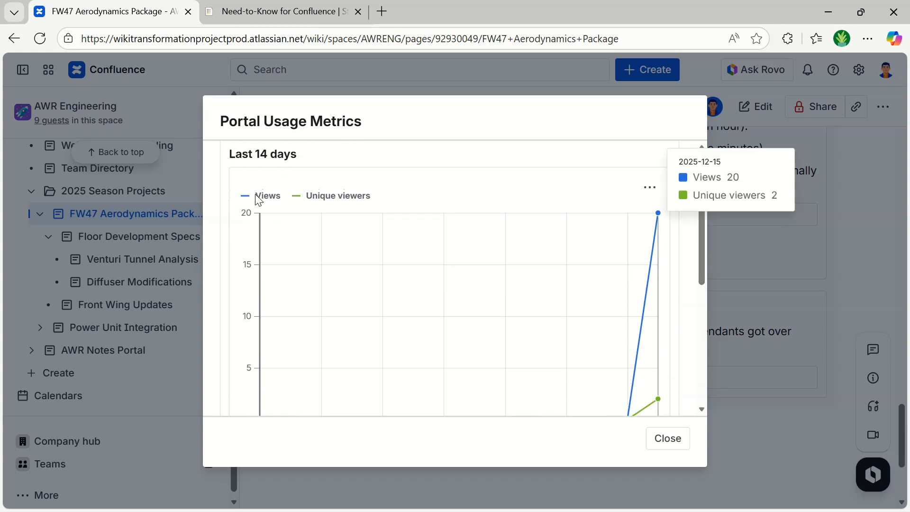
mouse_move(701, 237)
mouse_down()
mouse_move(701, 245)
mouse_move(701, 238)
mouse_up()
mouse_move(657, 408)
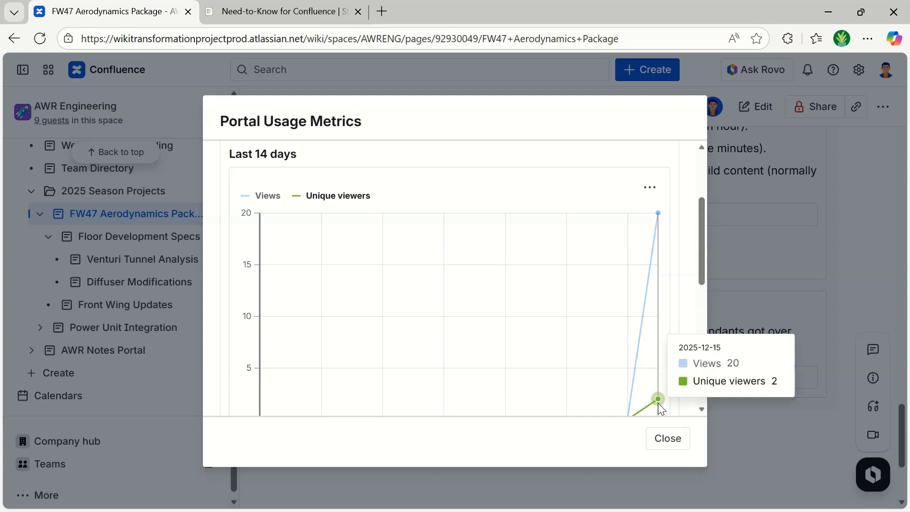
drag(704, 230, 709, 338)
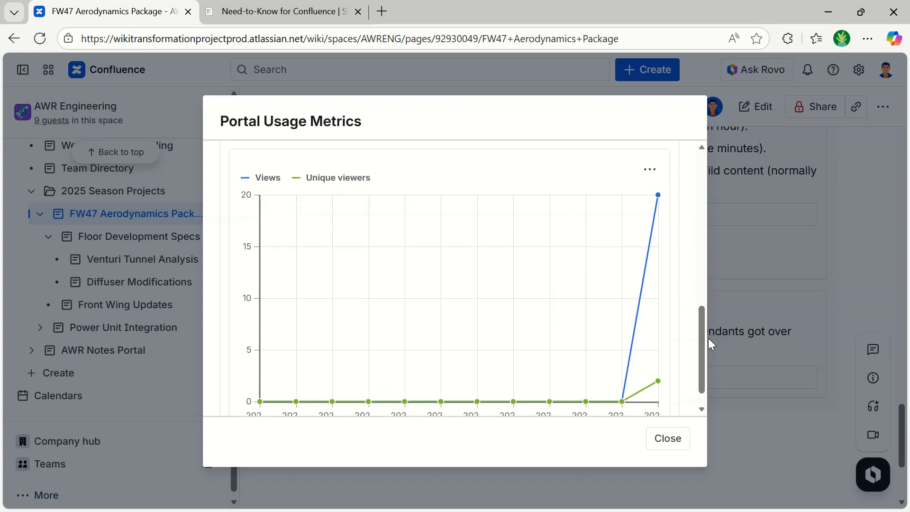
mouse_move(658, 260)
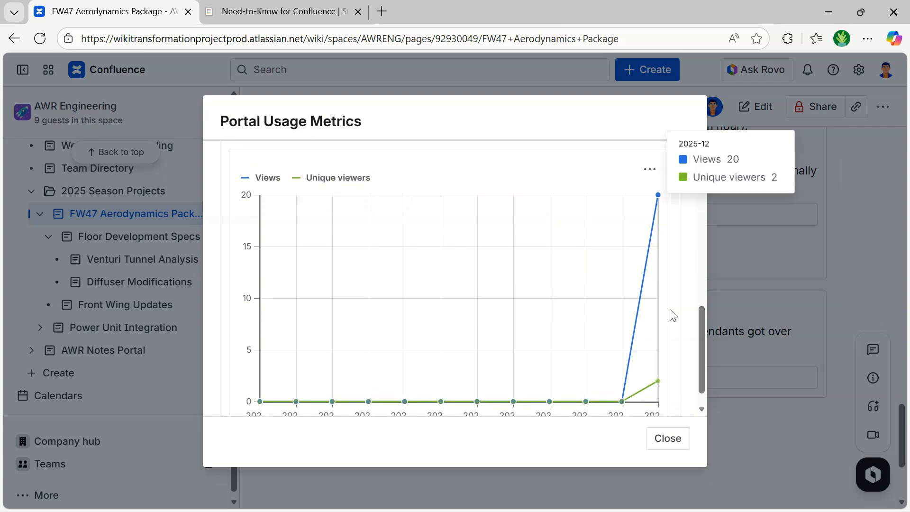
click(668, 439)
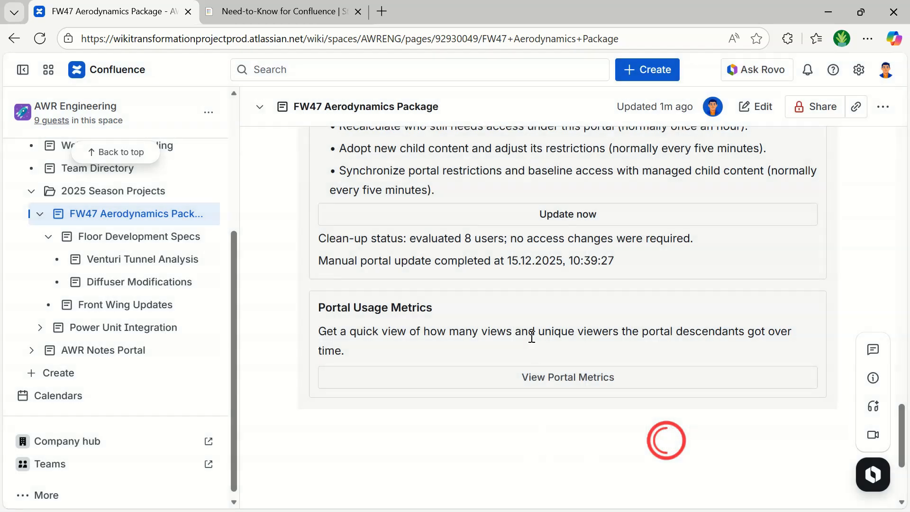
Step: Return to the Portal Configuration section and check the period of inactivity for removing access
scroll(507, 323, up, 3)
scroll(503, 291, up, 6)
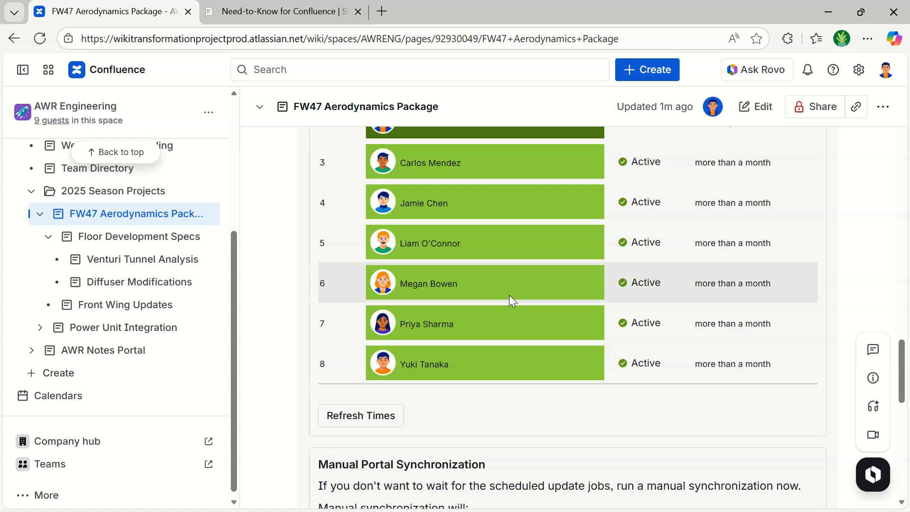
scroll(509, 295, up, 8)
scroll(514, 297, up, 1)
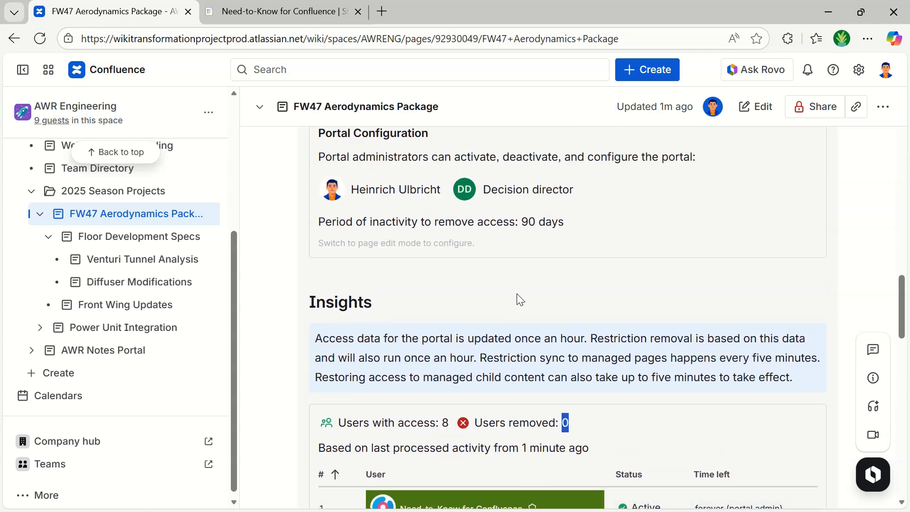
click(649, 246)
drag(524, 223, 566, 222)
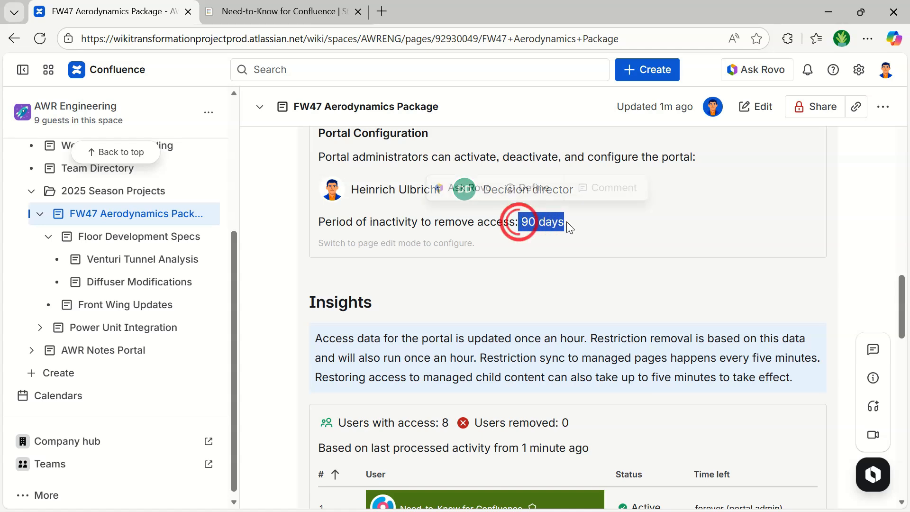
click(613, 226)
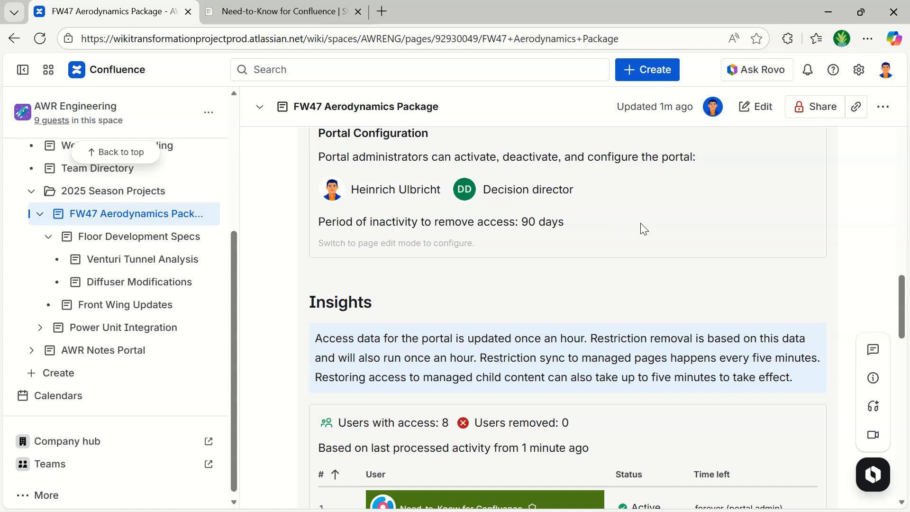
Step: Put the FW47 Aerodynamics Package page into edit mode and open the settings of its Need-to-Know portal
scroll(641, 223, up, 3)
click(756, 107)
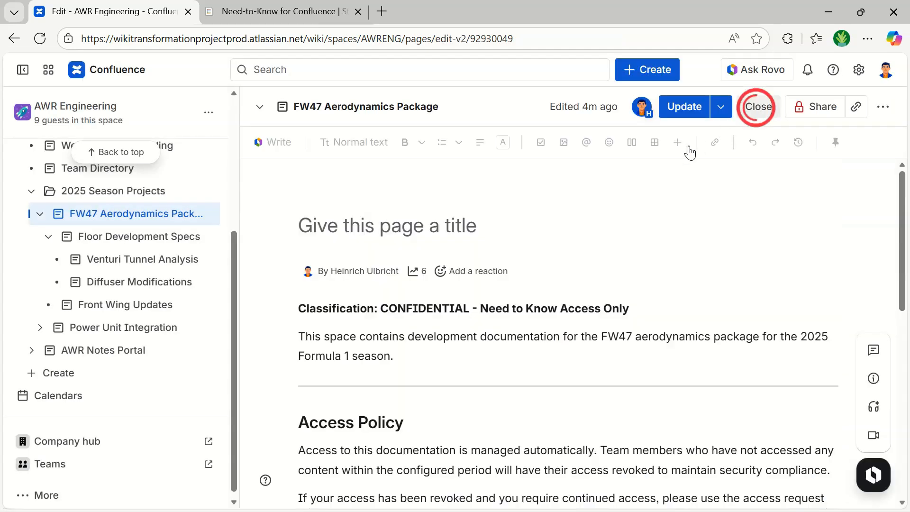
scroll(559, 360, down, 10)
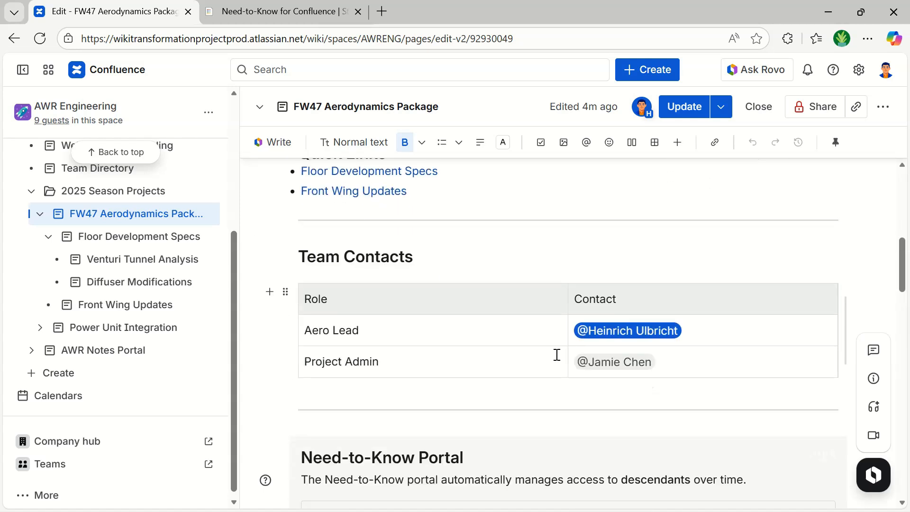
scroll(557, 356, down, 7)
scroll(557, 358, down, 5)
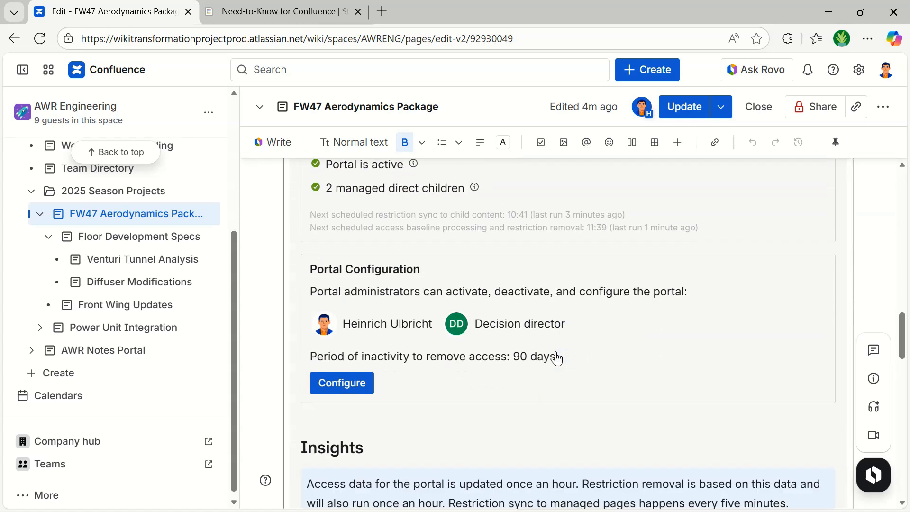
click(343, 382)
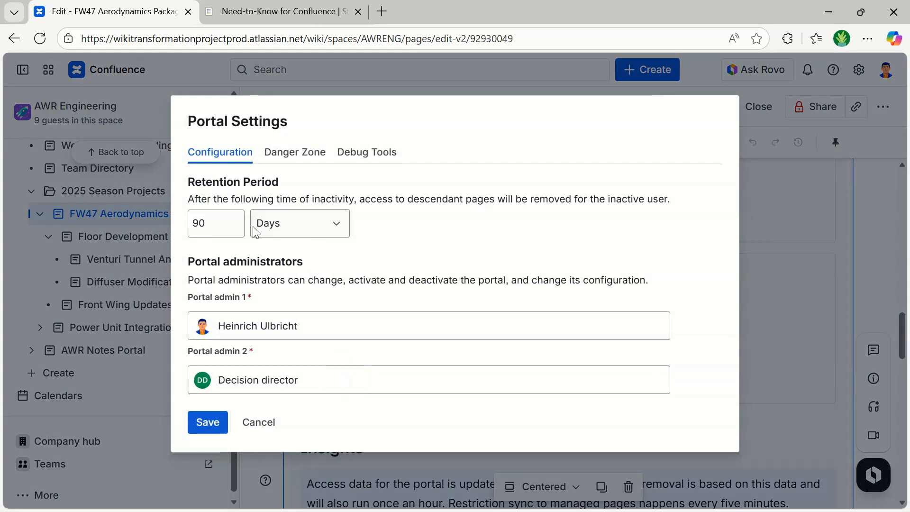
Step: Set the portal's retention period to 2 minutes and save the settings
click(296, 224)
click(278, 284)
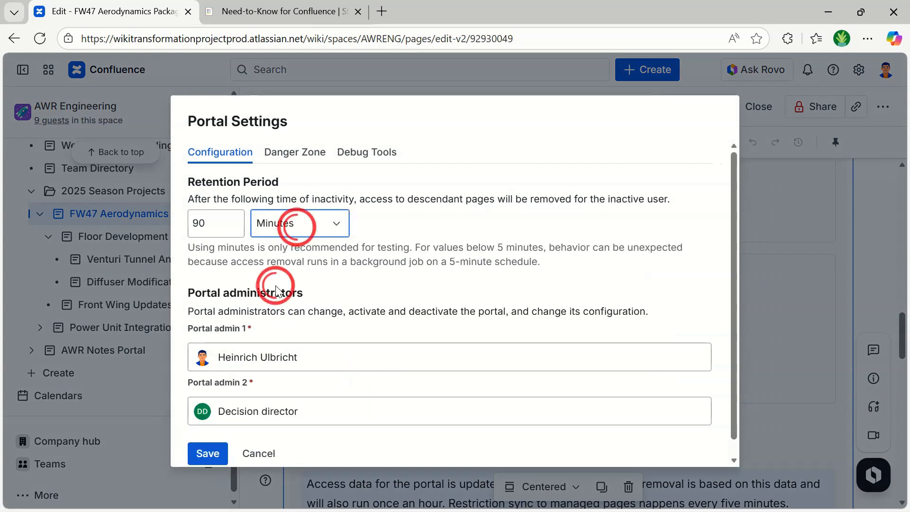
click(212, 226)
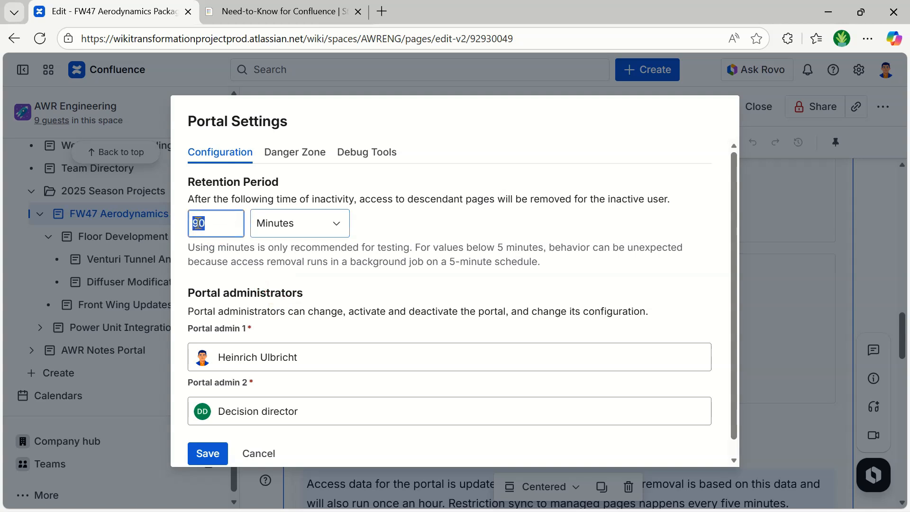
double_click(199, 224)
text(2)
click(205, 453)
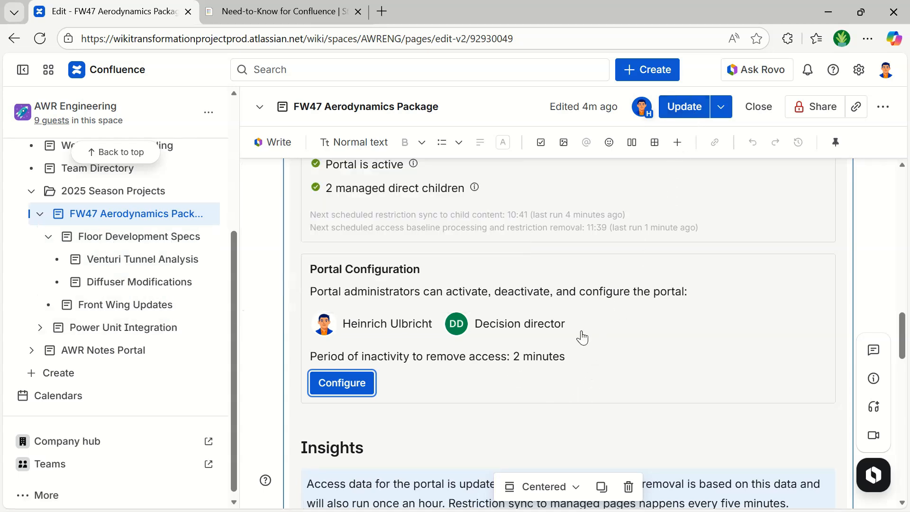
Step: Run a manual portal synchronization from the page editor to apply the 2-minute retention period
scroll(625, 367, down, 5)
scroll(625, 367, down, 10)
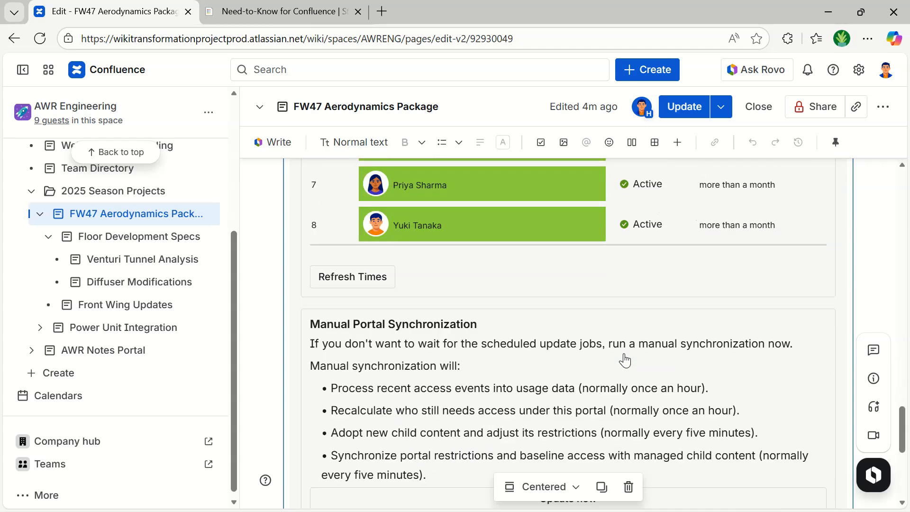
scroll(625, 360, down, 3)
click(545, 355)
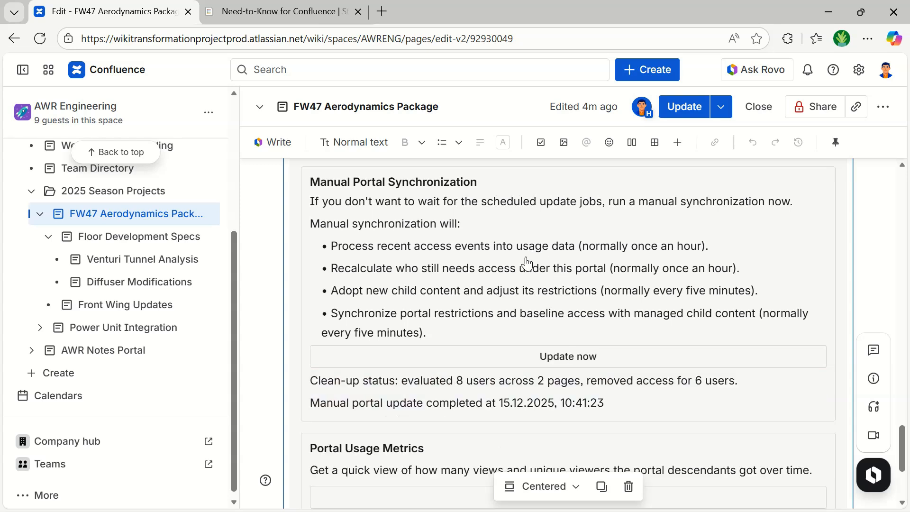
Step: Examine each user's access status in the Insights table after the synchronization
scroll(588, 296, up, 3)
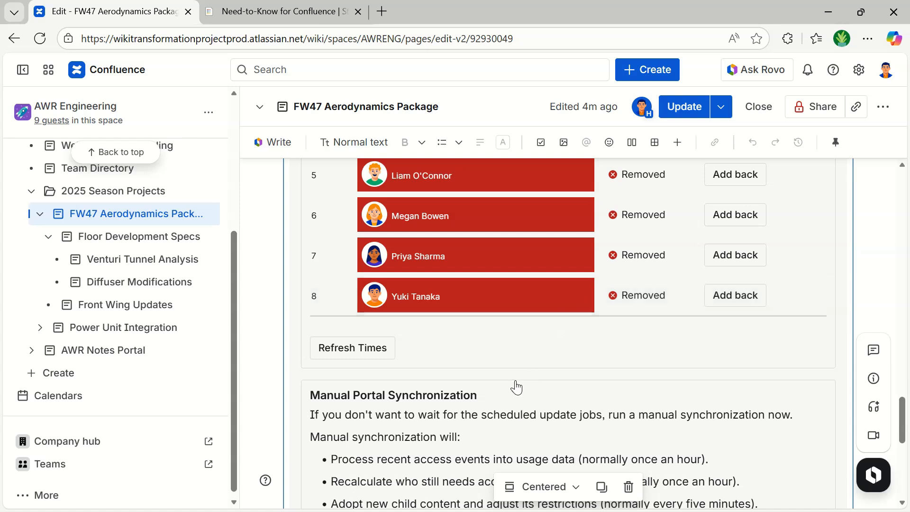
scroll(516, 387, up, 4)
scroll(517, 388, down, 2)
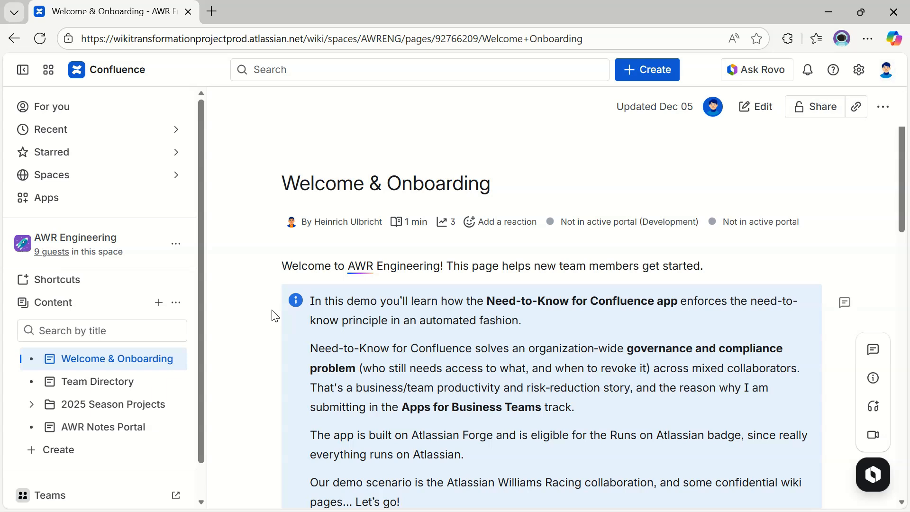
Step: In another user's browser session, reload the Welcome & Onboarding page, expand 2025 Season Projects and open FW47 Aerodynamics Package
click(33, 404)
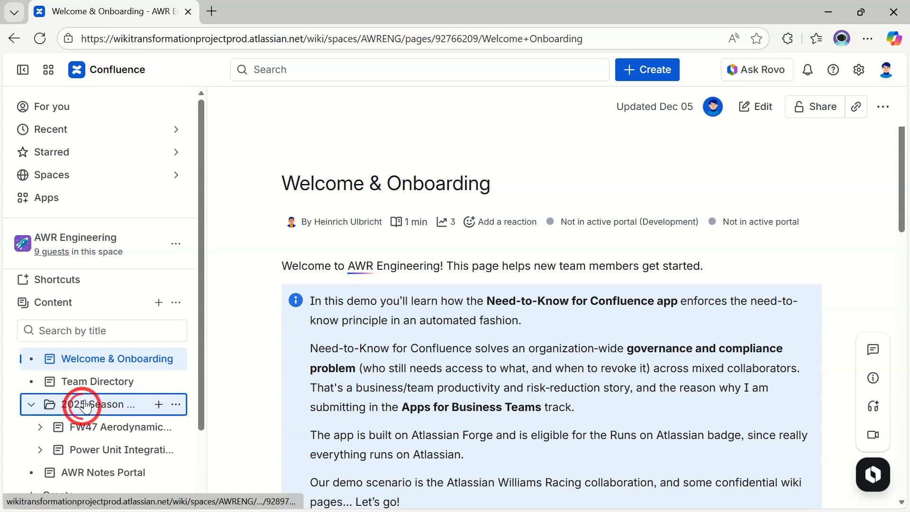
scroll(141, 396, down, 1)
scroll(140, 395, down, 1)
key(F5)
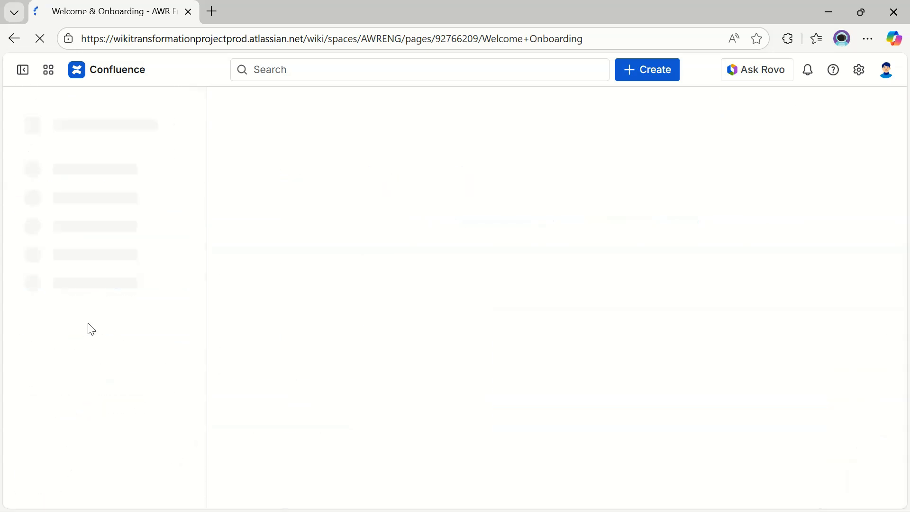
click(32, 366)
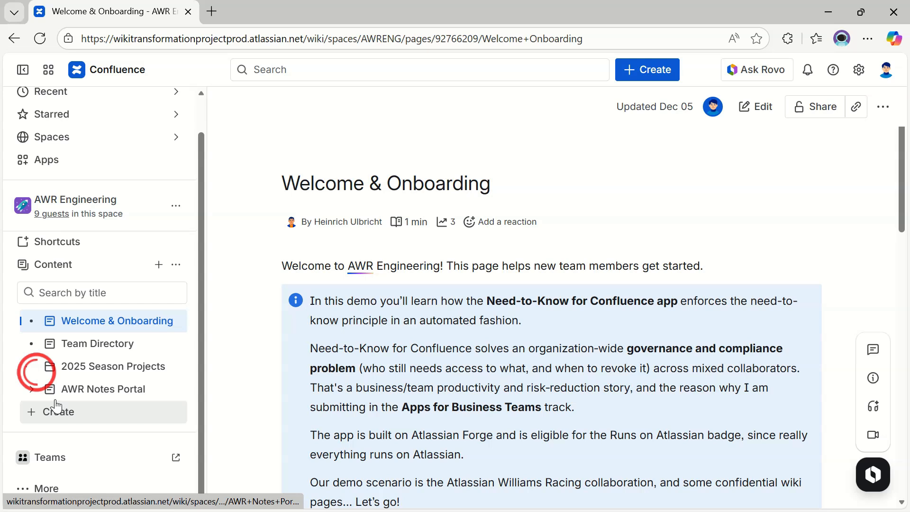
click(71, 395)
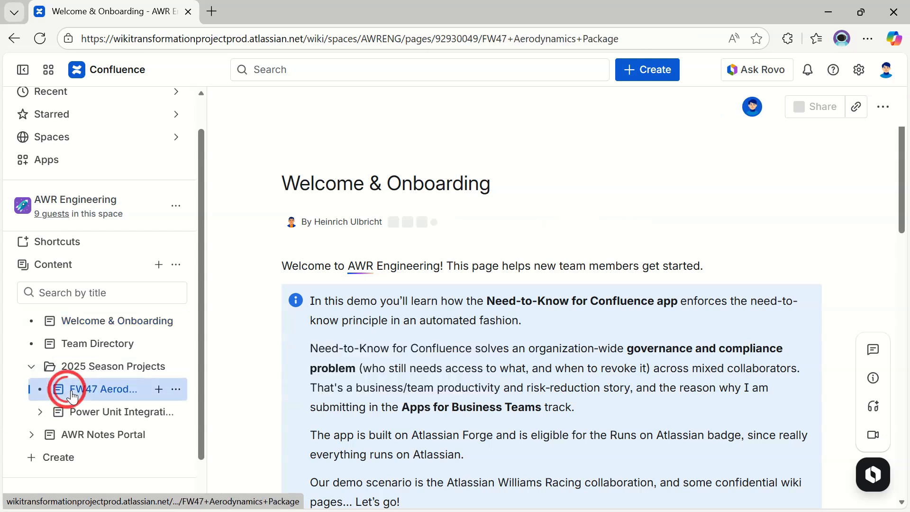
click(102, 394)
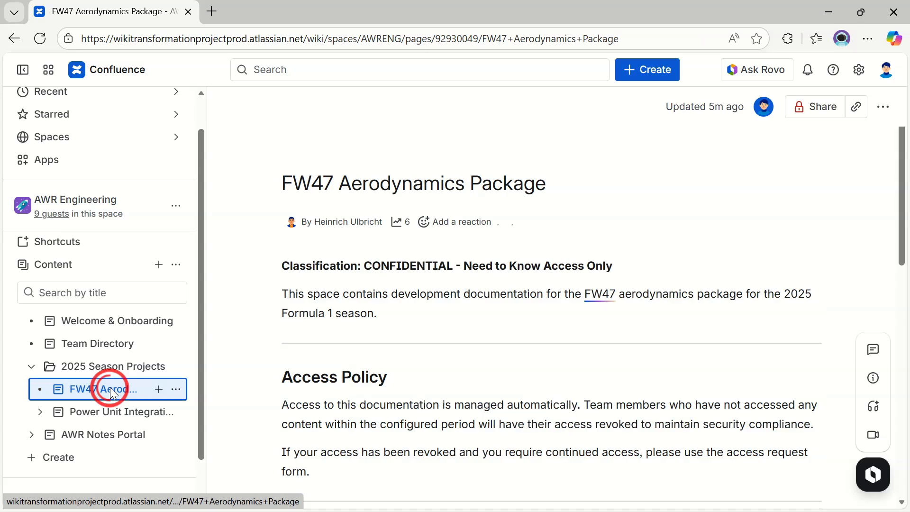
Step: Look through the FW47 Aerodynamics Package page down to its Need-to-Know Portal section as the other user
scroll(119, 389, down, 1)
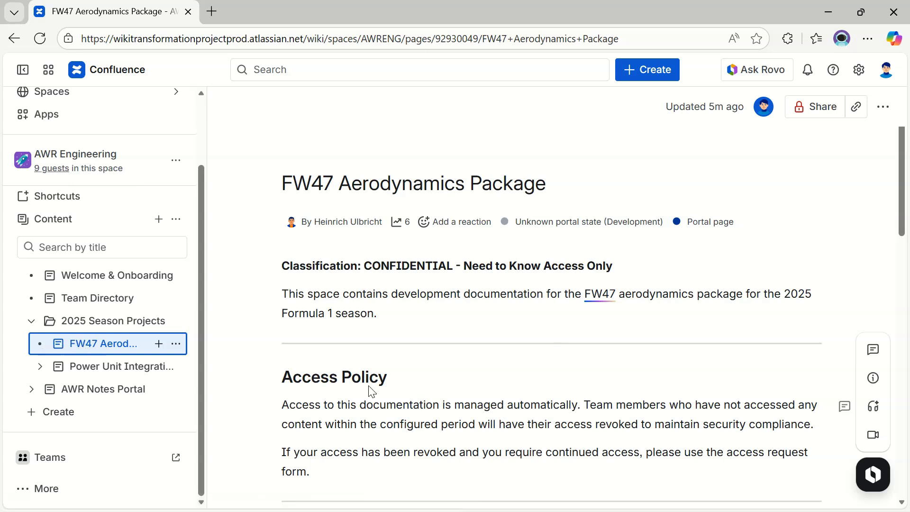
scroll(518, 340, down, 12)
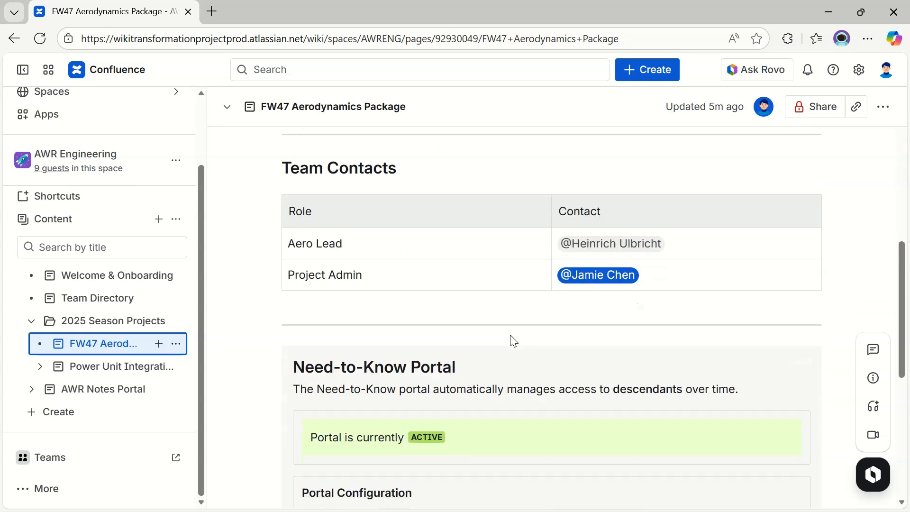
scroll(510, 335, up, 1)
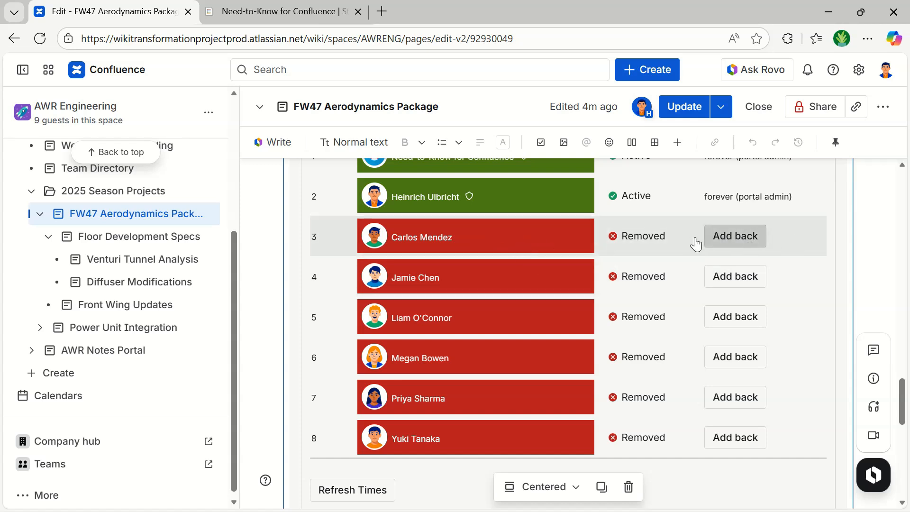
Step: In the portal admin's page editor session, add all six removed users back to the FW47 Aerodynamics Package portal
click(740, 244)
click(739, 279)
click(739, 321)
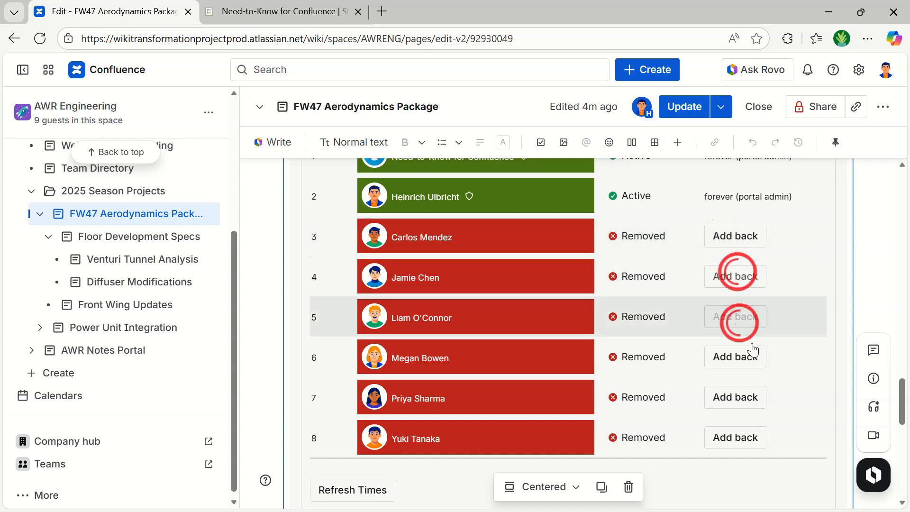
click(733, 360)
click(730, 398)
click(738, 436)
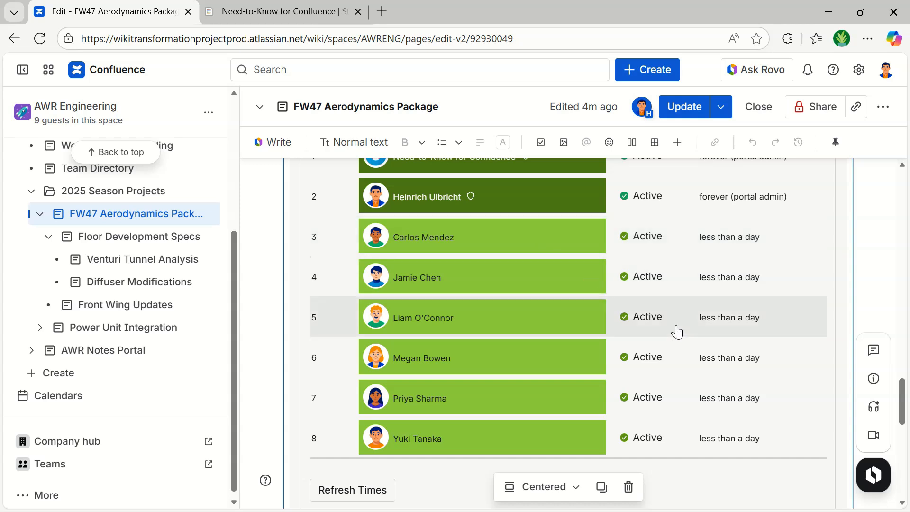
Step: Run a manual portal synchronization to apply the restored user access and review its clean-up status
scroll(670, 321, down, 6)
click(571, 433)
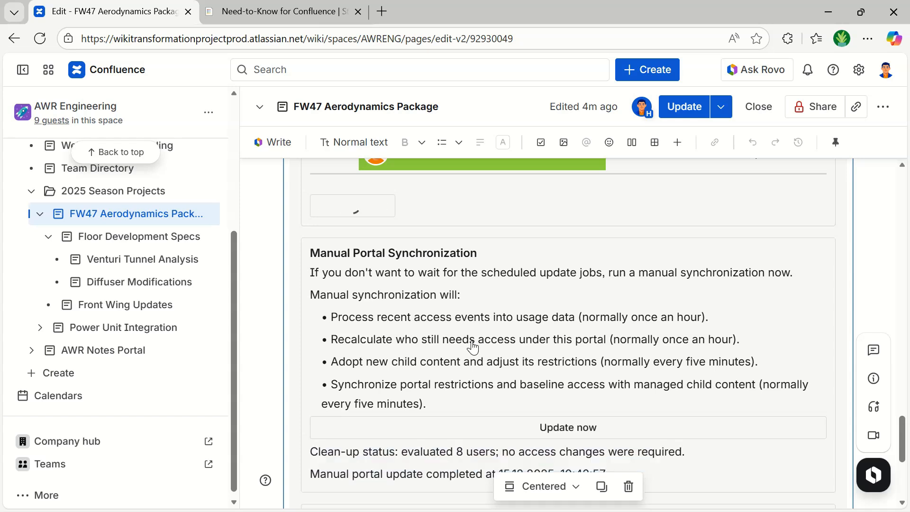
scroll(472, 347, down, 1)
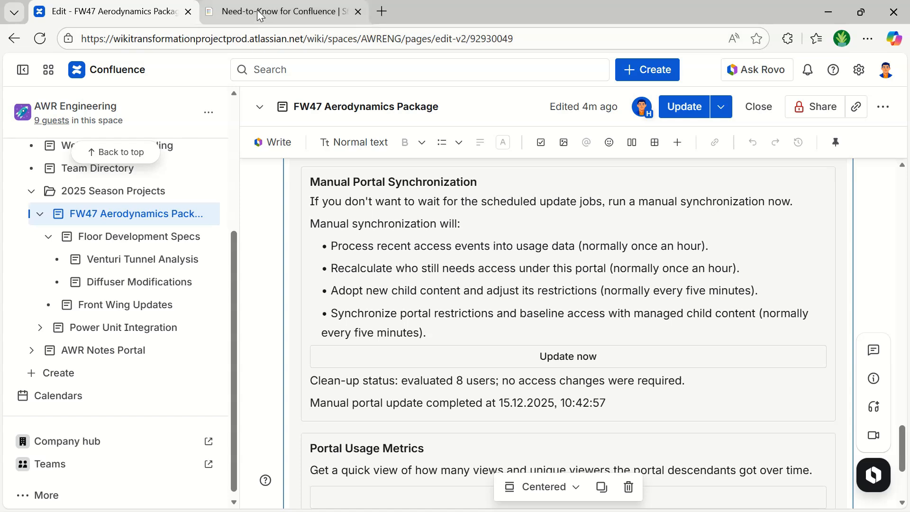
Step: In the other user's session, reload FW47 Aerodynamics Package, expand Floor Development Specs, open it and read through its content
key(alt+Tab)
key(F5)
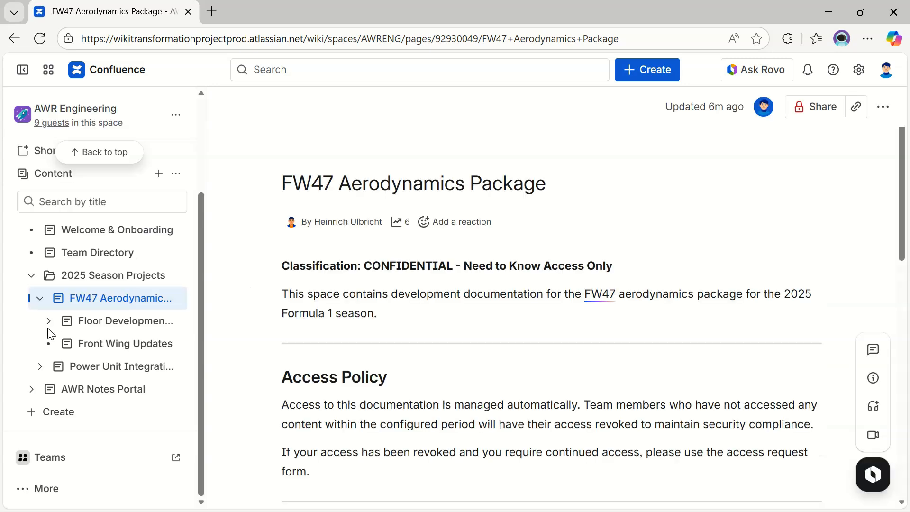
click(48, 321)
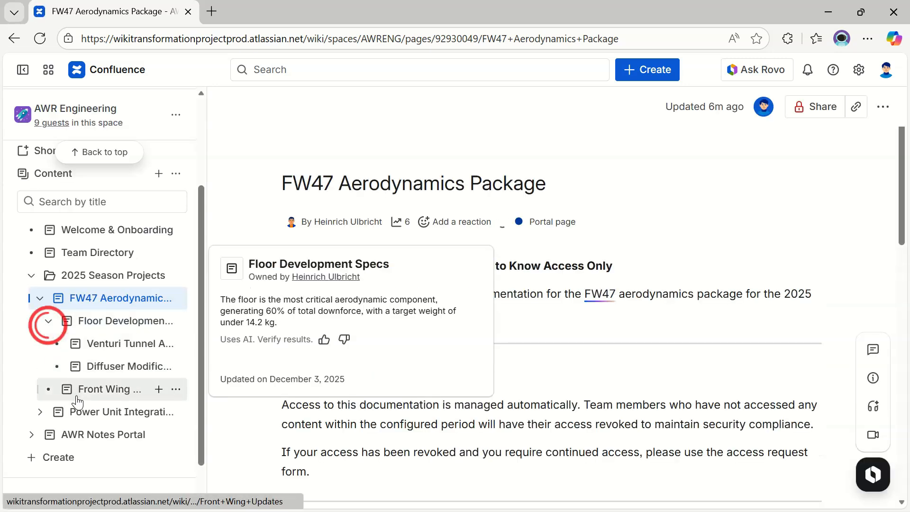
click(93, 322)
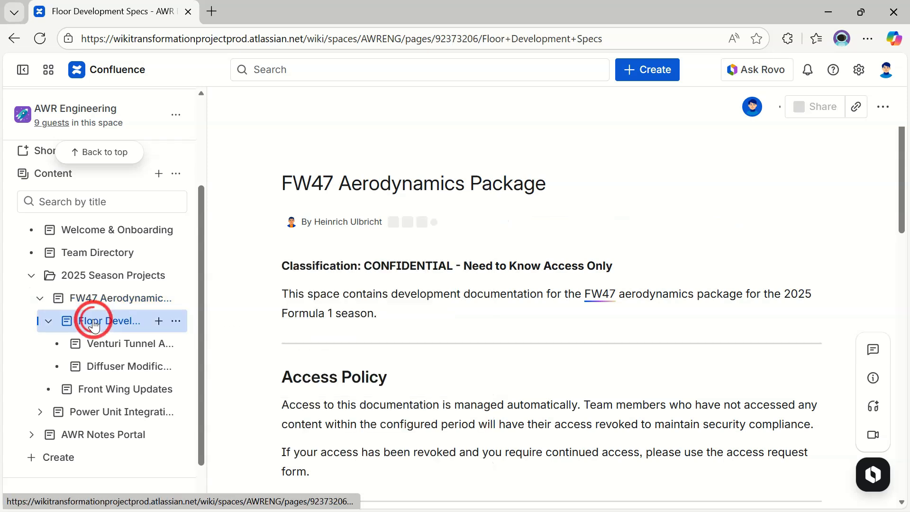
scroll(576, 282, down, 4)
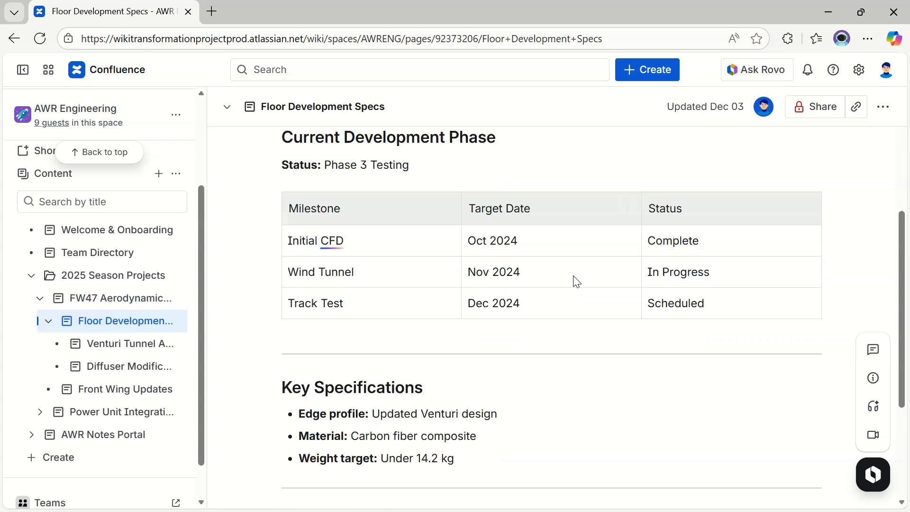
scroll(573, 276, down, 2)
scroll(573, 276, up, 7)
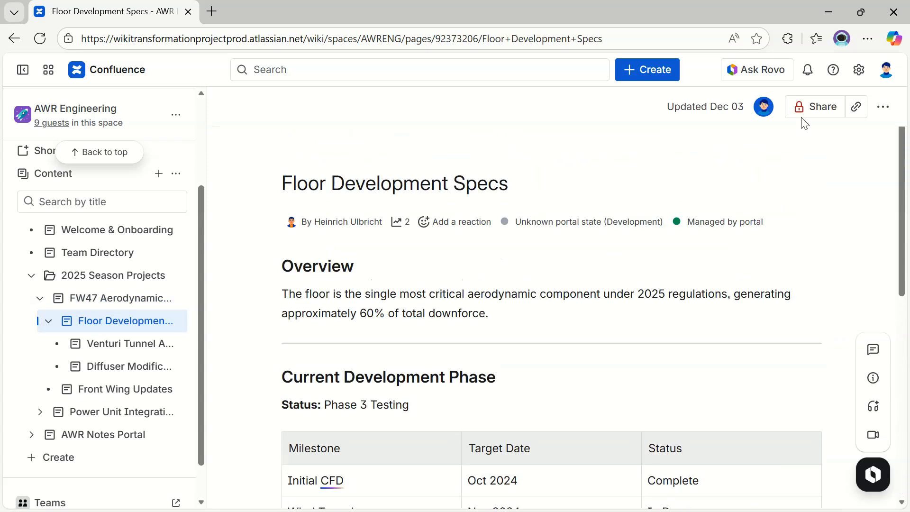
Step: Review the full list of people with specific access to Floor Development Specs, close the sharing settings and open Front Wing Updates
click(813, 106)
click(441, 367)
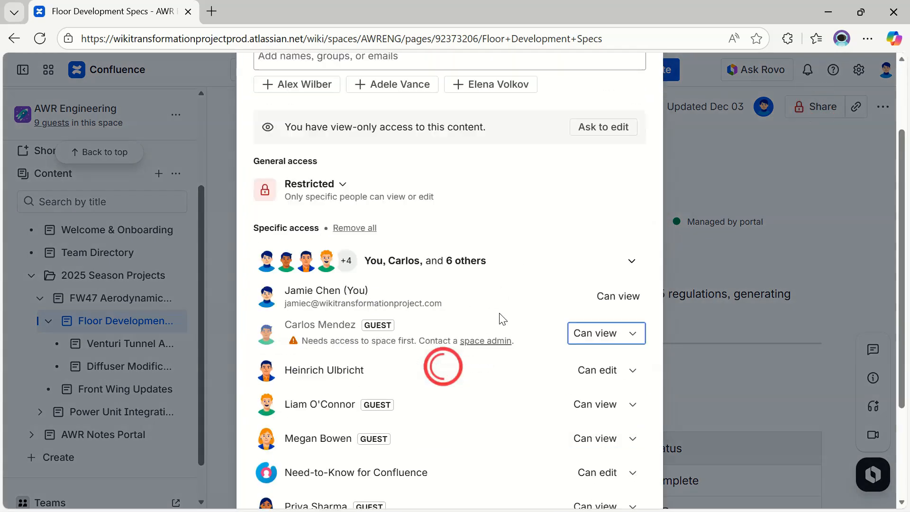
scroll(502, 318, down, 3)
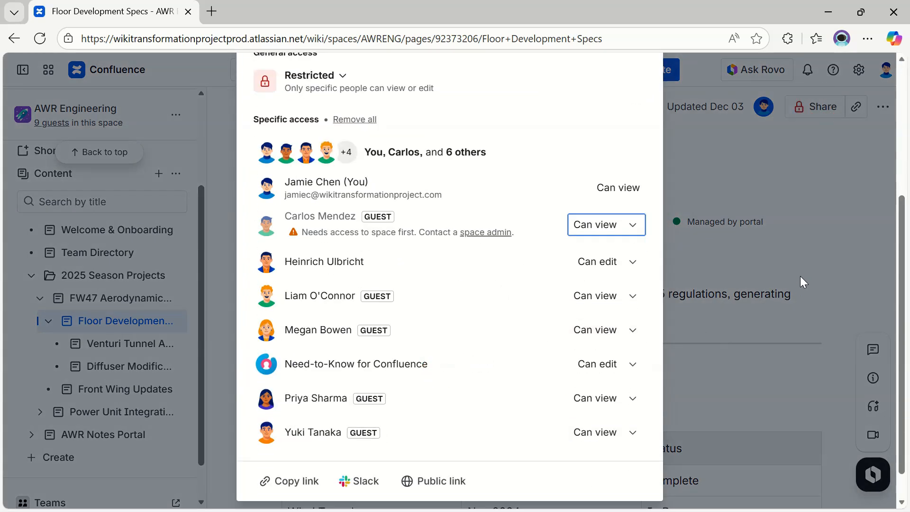
click(775, 266)
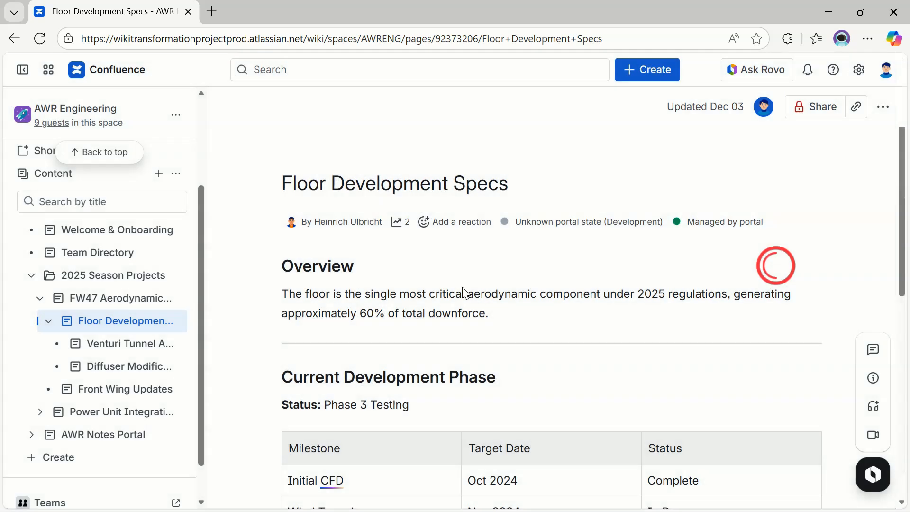
click(96, 386)
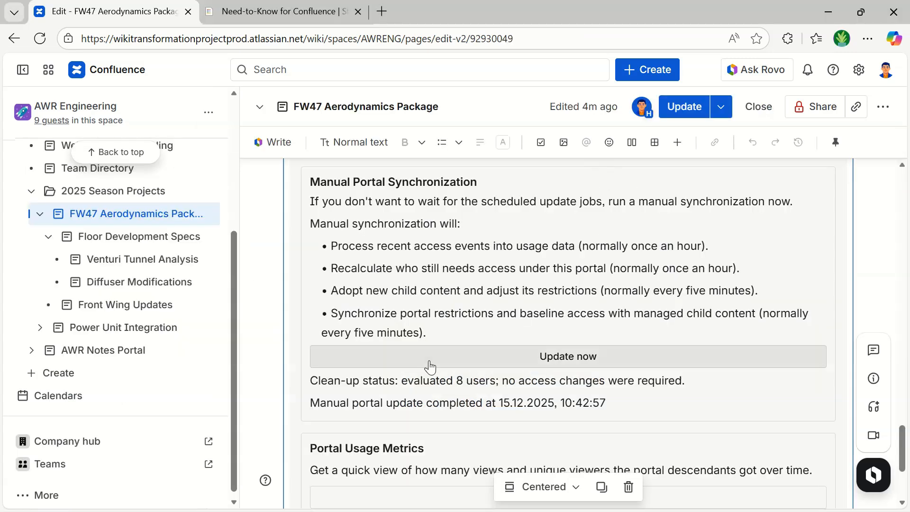
Step: Back in the admin's page editor, refresh the times in the user access table repeatedly to watch each user's status change
scroll(433, 346, down, 3)
scroll(438, 340, up, 3)
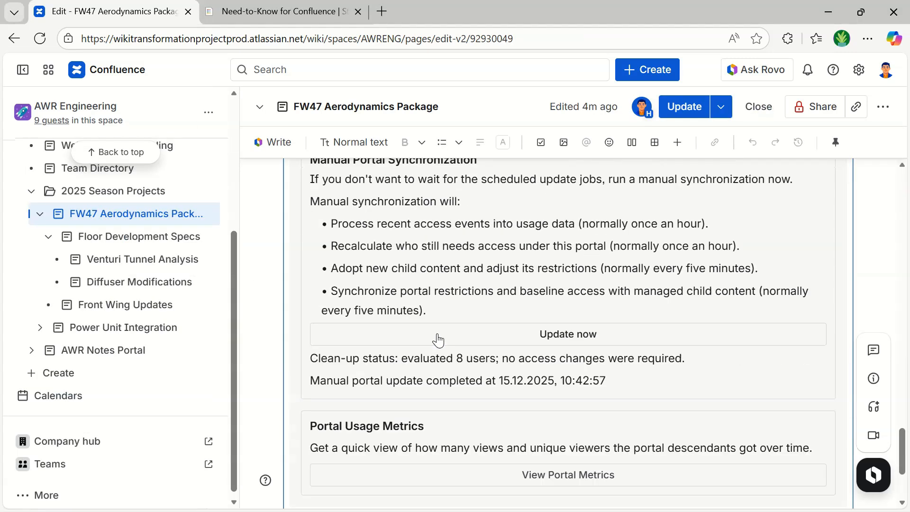
scroll(438, 339, up, 6)
scroll(445, 349, down, 1)
click(360, 375)
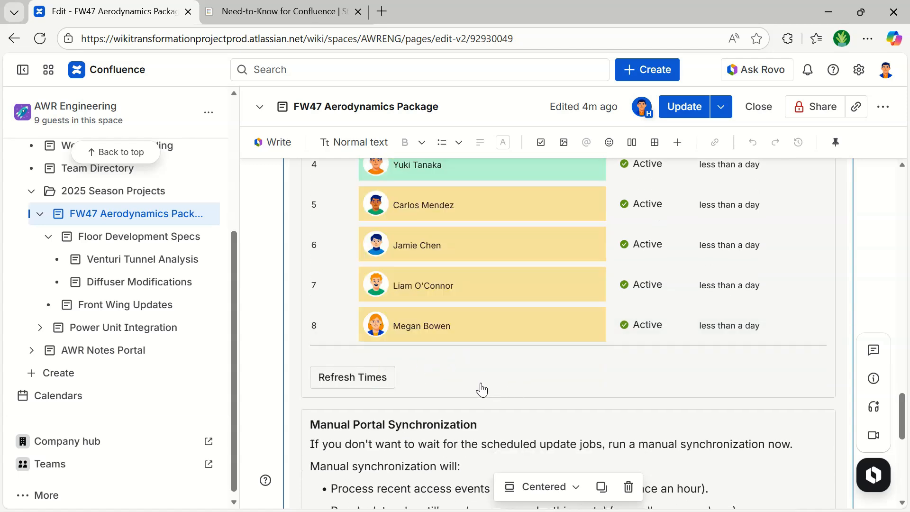
scroll(482, 389, up, 1)
click(357, 450)
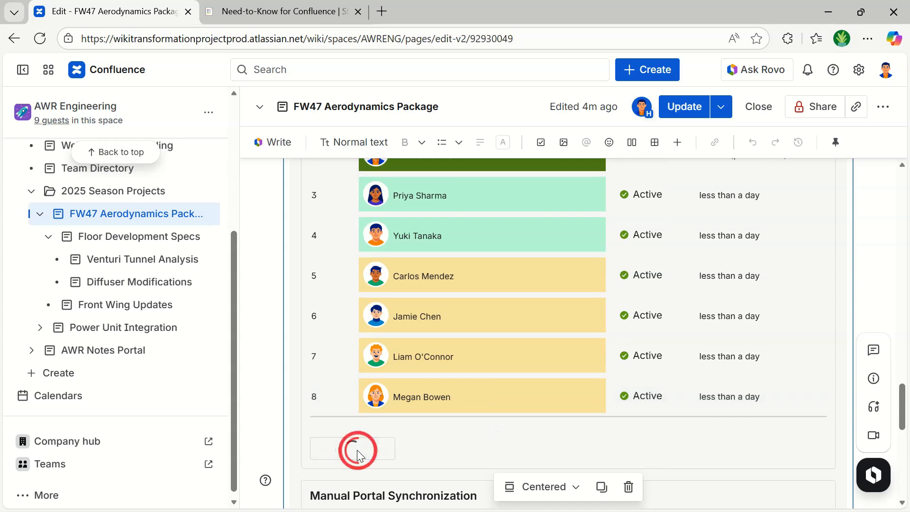
click(356, 451)
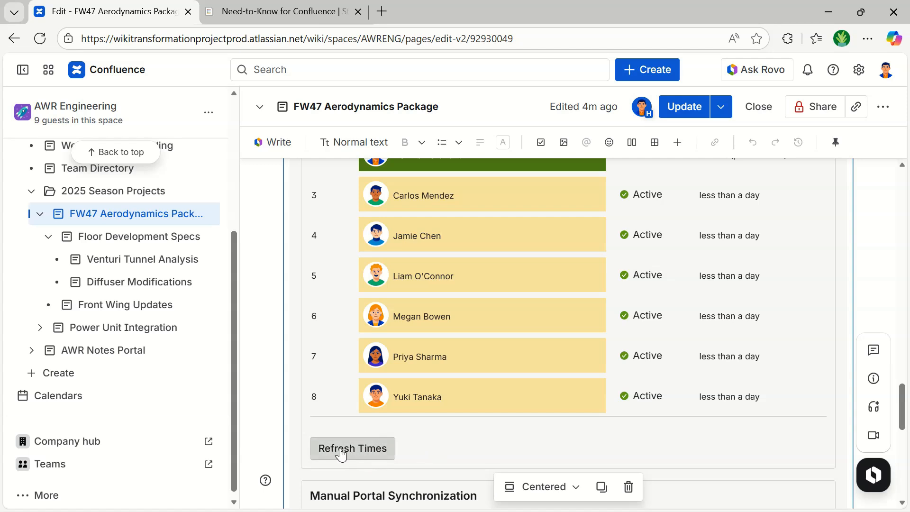
click(355, 449)
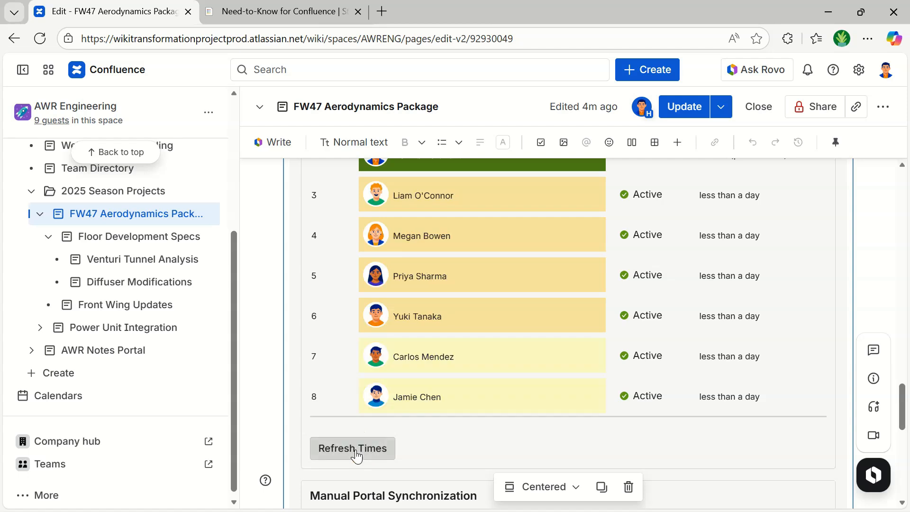
click(367, 449)
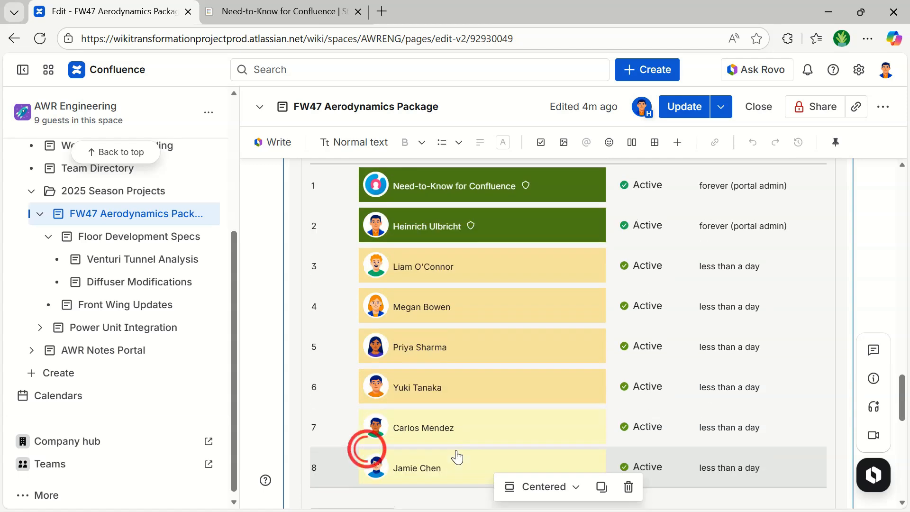
click(358, 449)
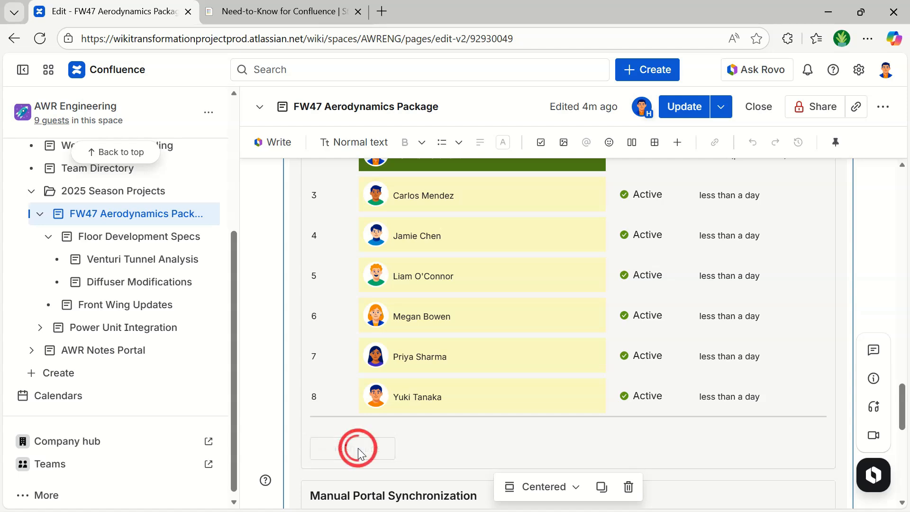
click(357, 449)
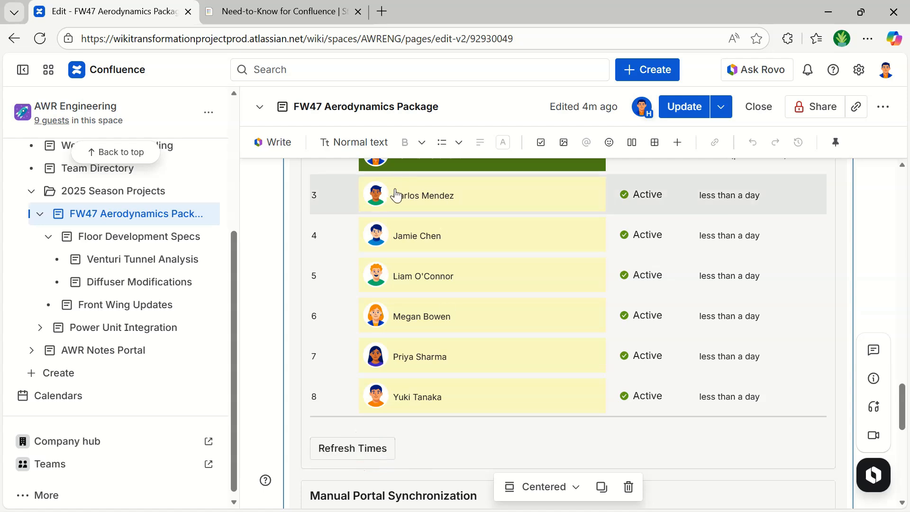
Step: Run another manual portal synchronization and refresh the access times to check how recent page views affect each user
scroll(462, 411, down, 5)
click(560, 456)
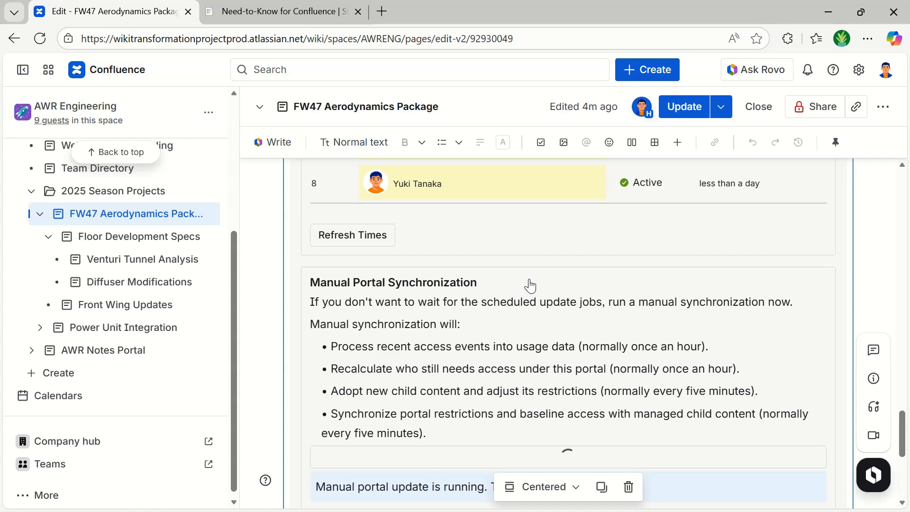
scroll(521, 289, up, 5)
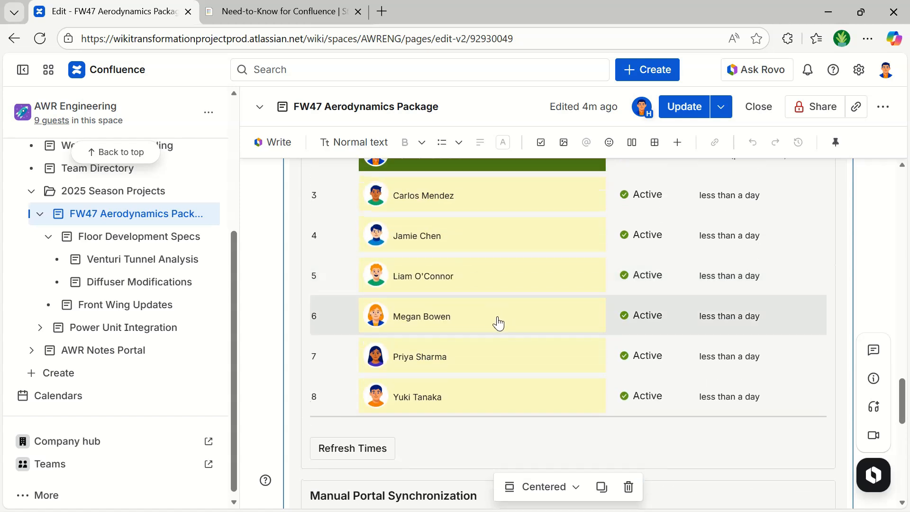
click(357, 456)
scroll(533, 441, down, 5)
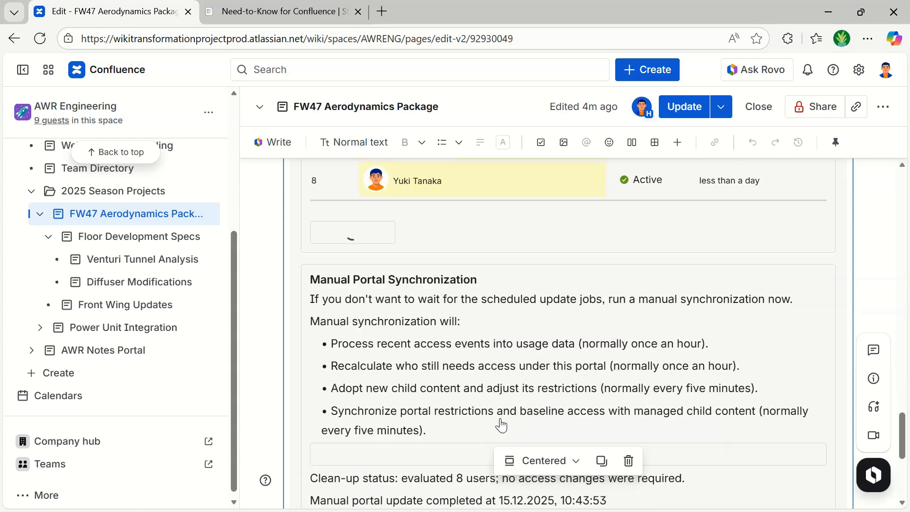
scroll(522, 332, up, 5)
click(369, 377)
scroll(498, 397, up, 3)
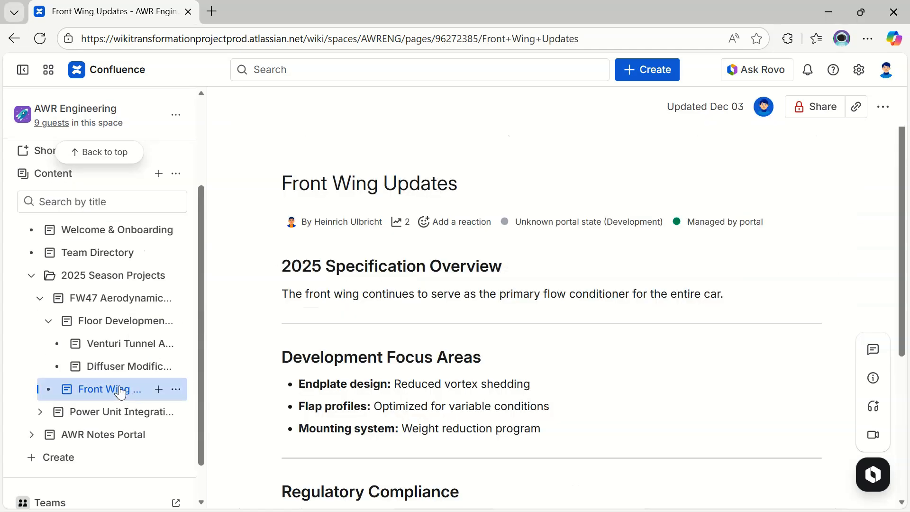
Step: In the other user's session, open Diffuser Modifications, Floor Development Specs and Venturi Tunnel Analysis to generate page views
click(99, 364)
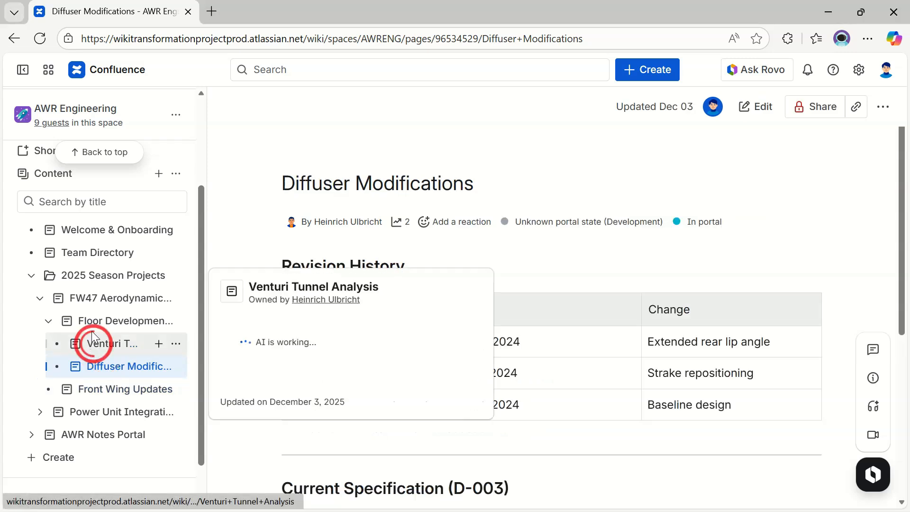
click(92, 322)
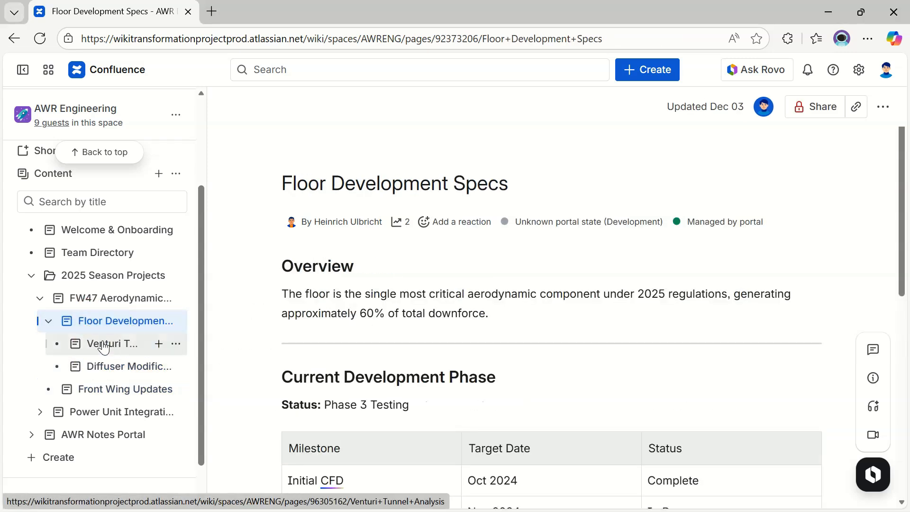
click(97, 342)
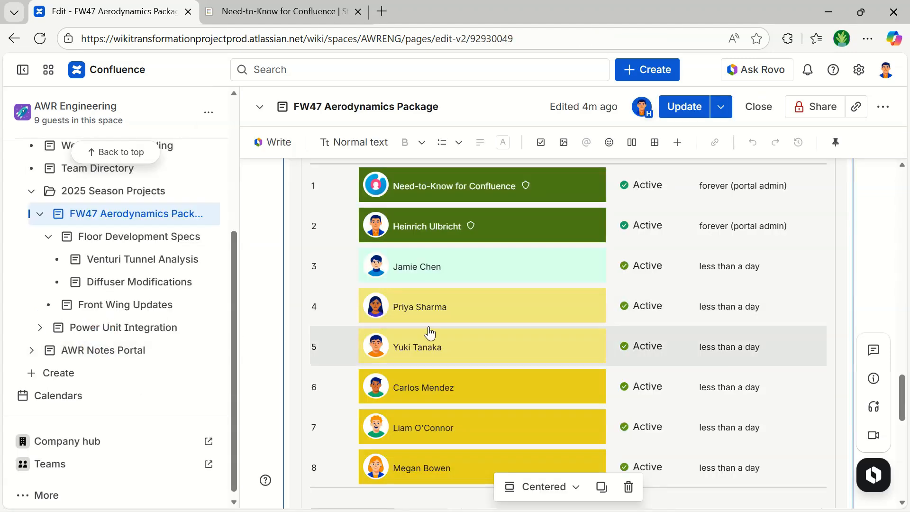
Step: In the admin's page editor, synchronize the portal manually once more and refresh the user access times to include the newest page views
scroll(488, 324, down, 7)
click(565, 385)
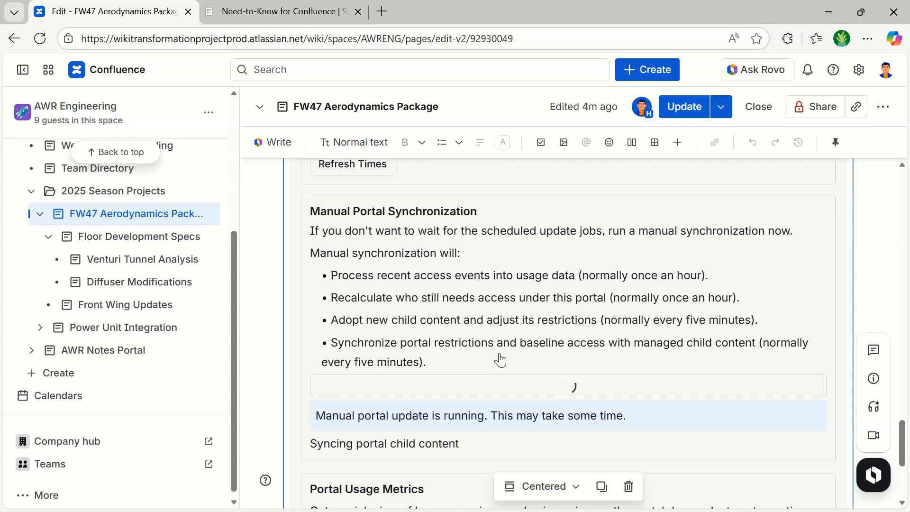
scroll(540, 346, up, 5)
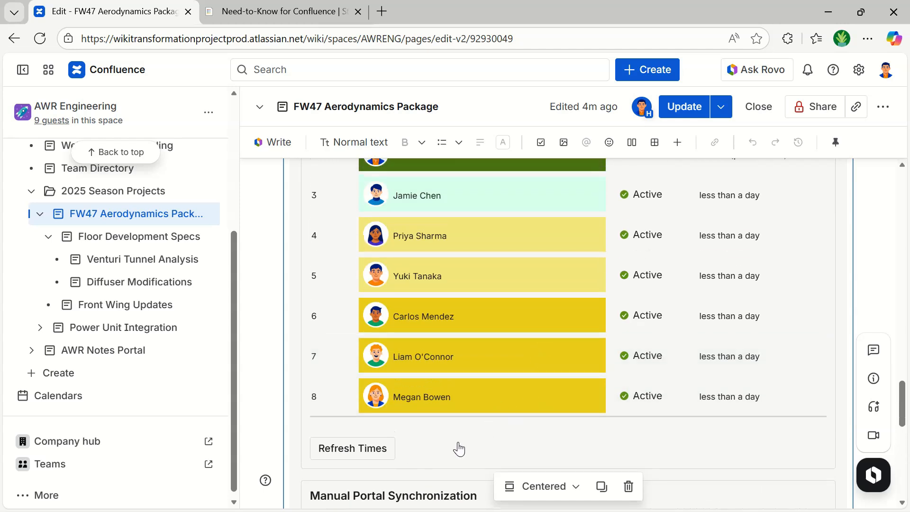
click(379, 453)
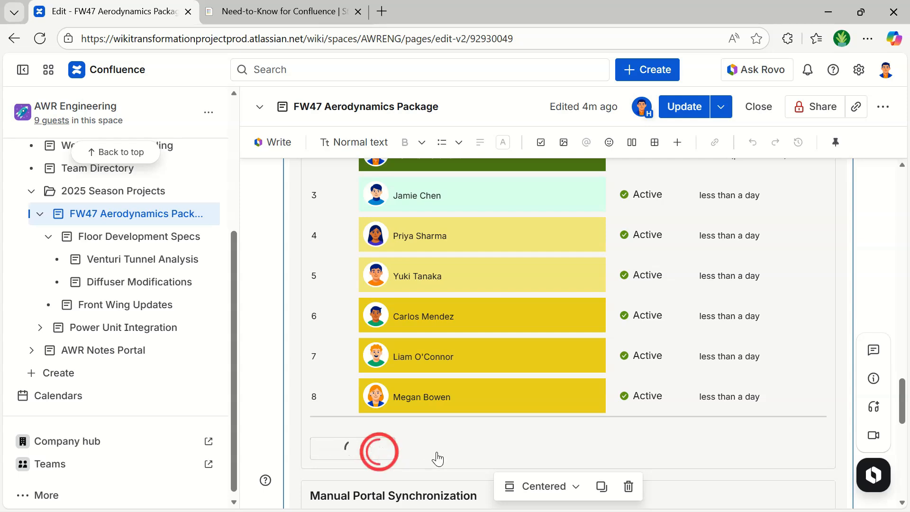
click(367, 453)
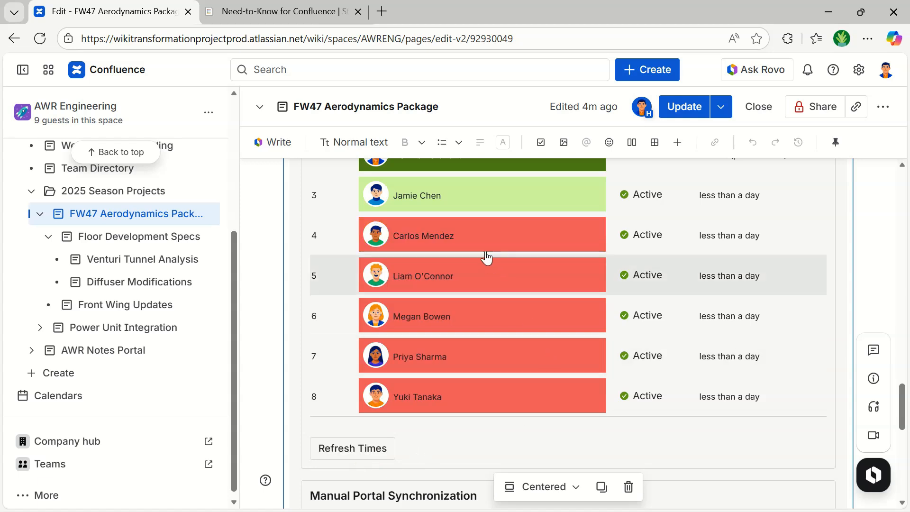
Step: Refresh the times in the user access table and check them against the portal's configured period of inactivity
click(369, 453)
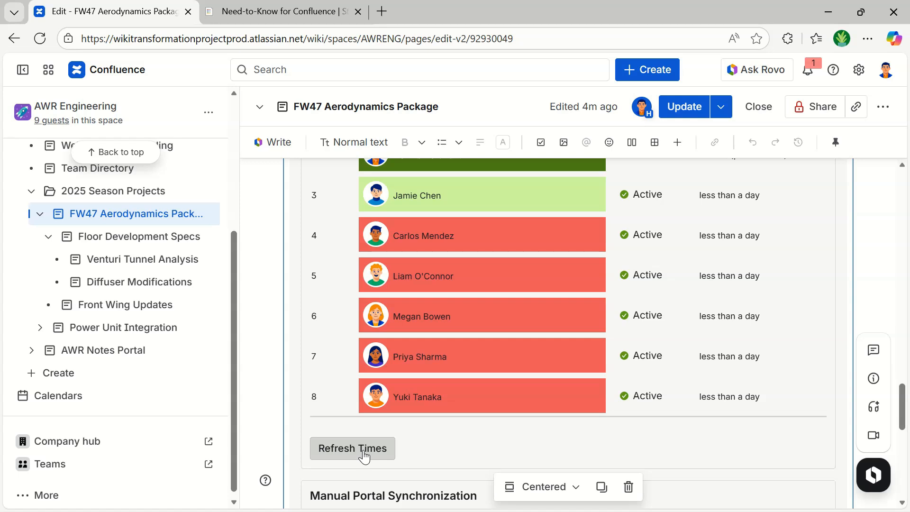
click(363, 449)
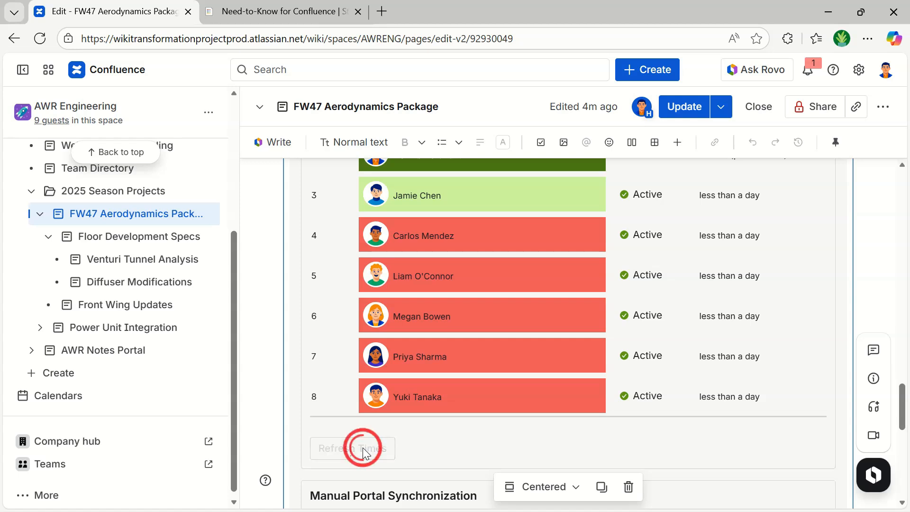
scroll(454, 429, up, 3)
scroll(453, 429, up, 5)
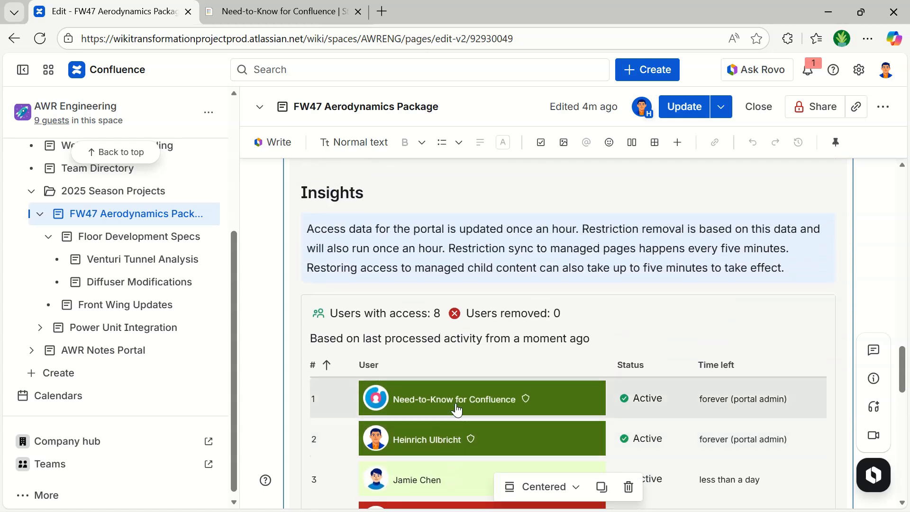
click(505, 246)
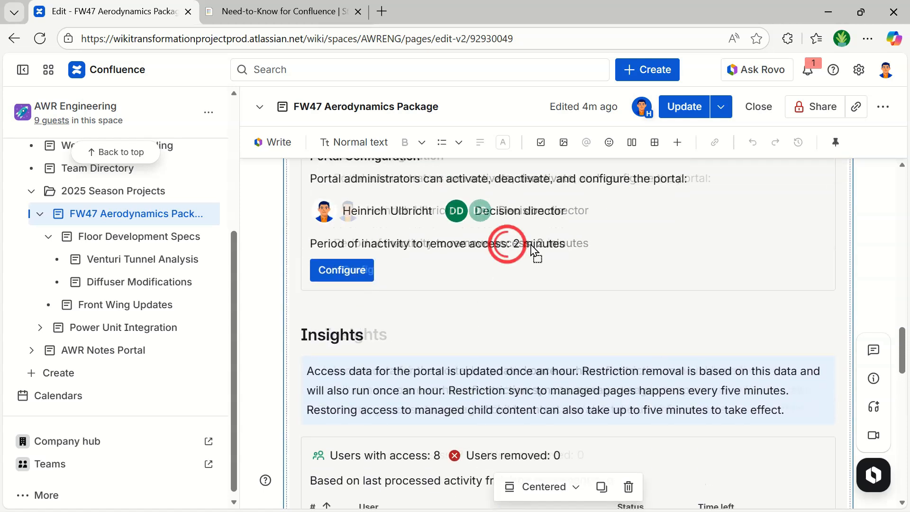
Step: Return to the user access table in the editor and refresh its times again to recheck the inactive users
scroll(519, 285, down, 5)
scroll(514, 313, down, 4)
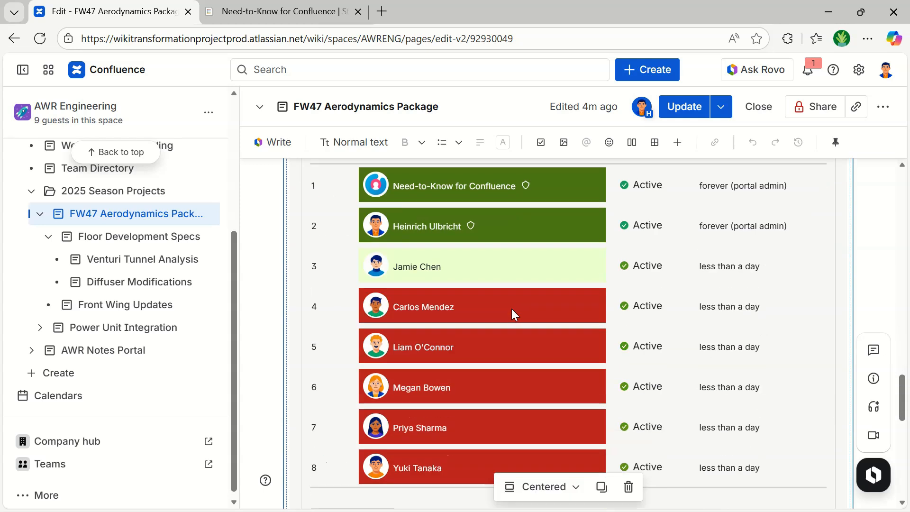
click(360, 449)
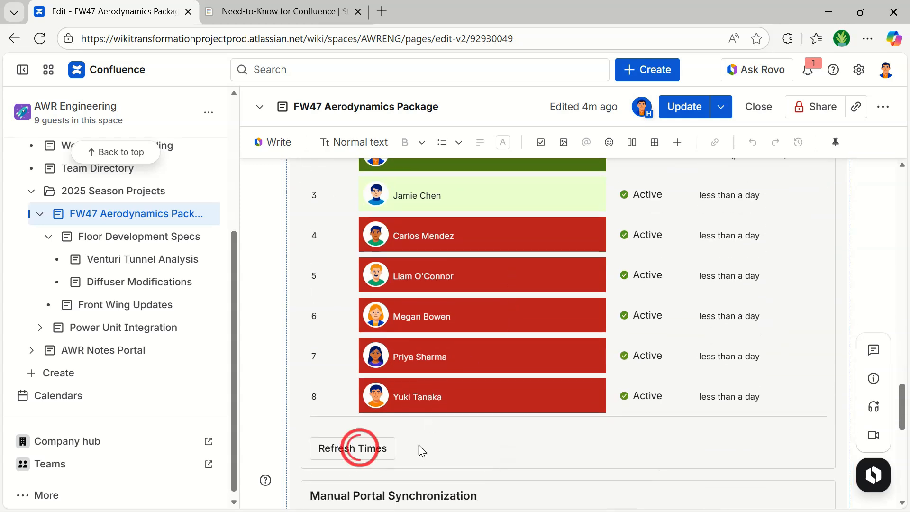
click(360, 450)
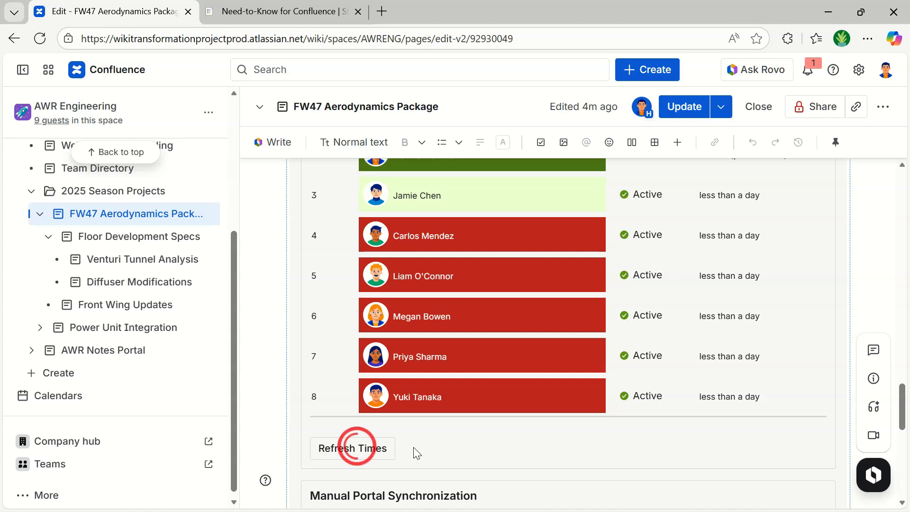
scroll(353, 377, down, 3)
click(424, 347)
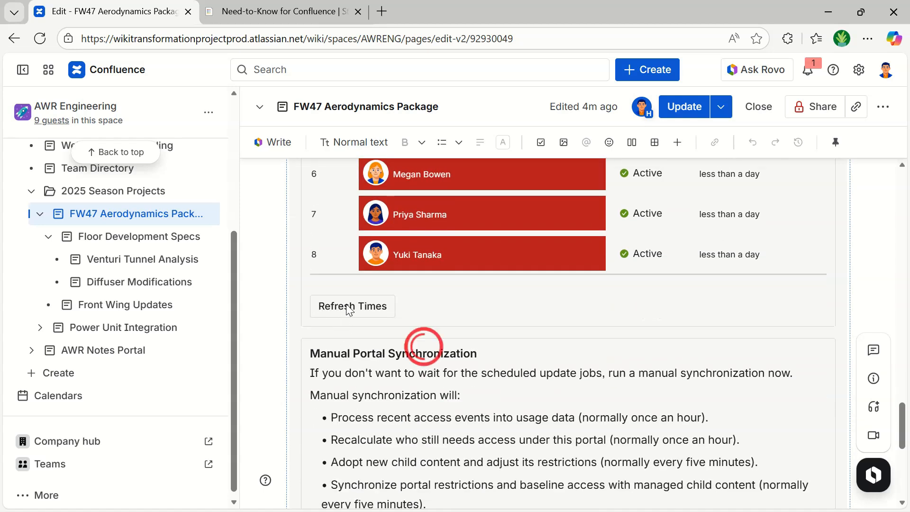
Step: Publish the FW47 Aerodynamics Package page and refresh the user access times in the published view, dismissing the update notification
click(681, 106)
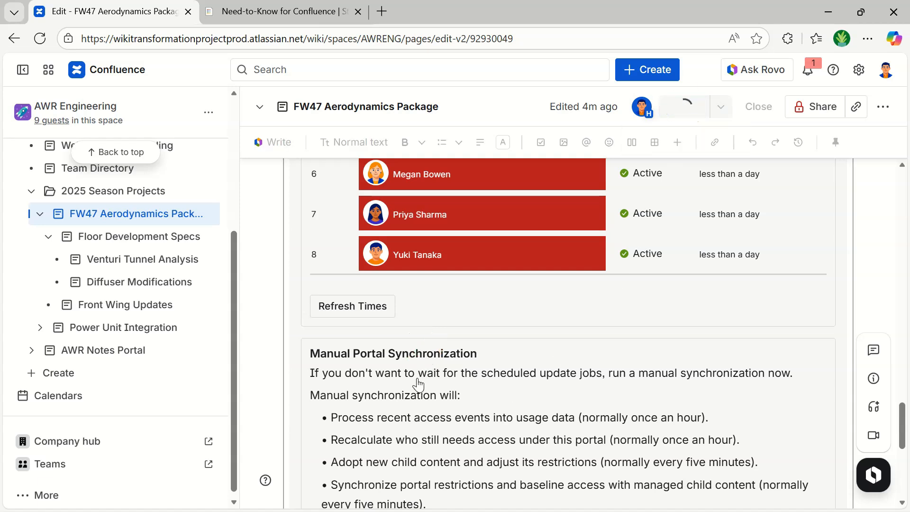
scroll(457, 380, down, 15)
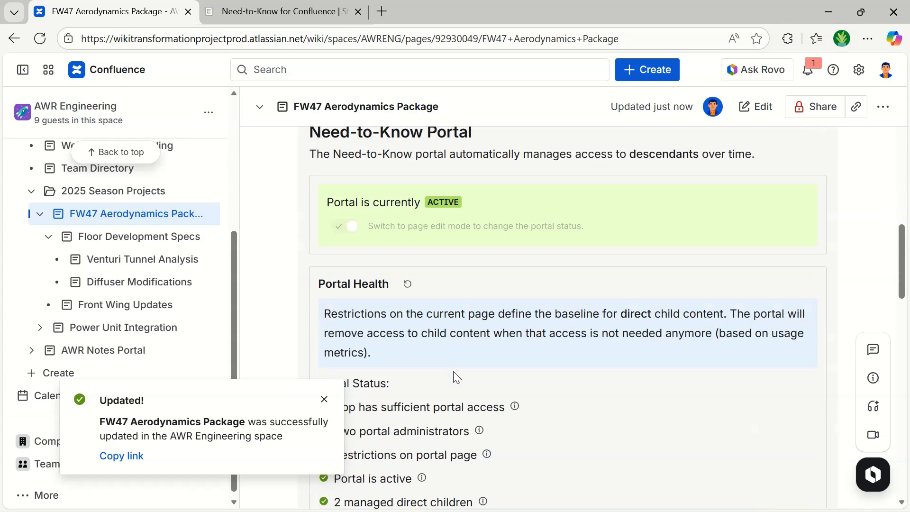
scroll(456, 377, down, 20)
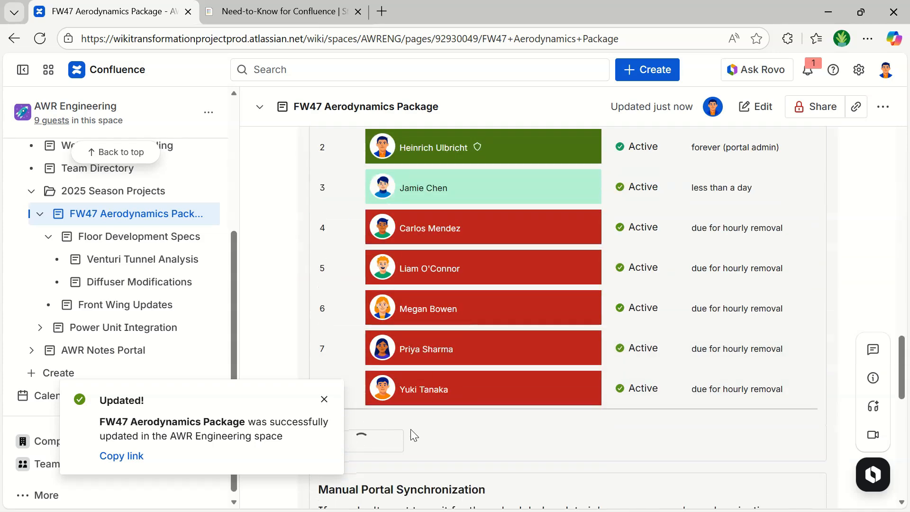
click(379, 441)
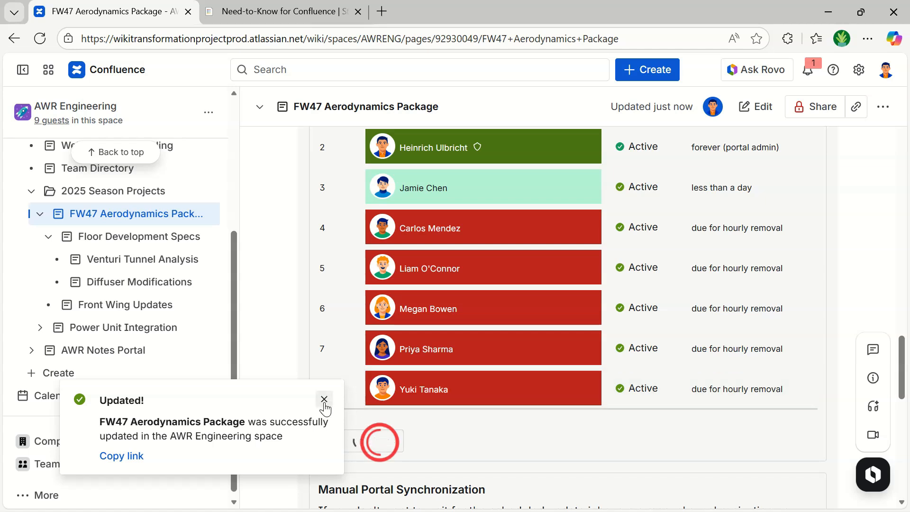
click(325, 403)
click(354, 441)
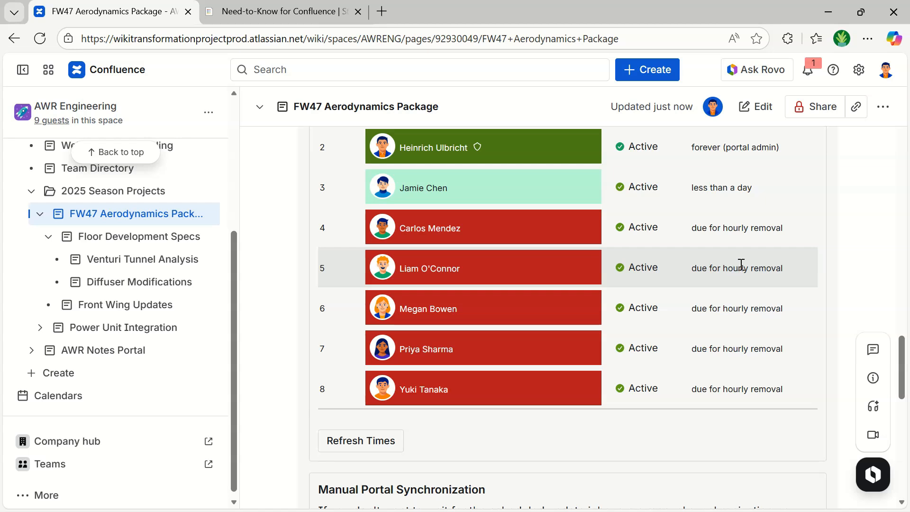
Step: Run a manual portal synchronization from the published page to remove inactive users, and refresh the access table's times
scroll(730, 268, down, 6)
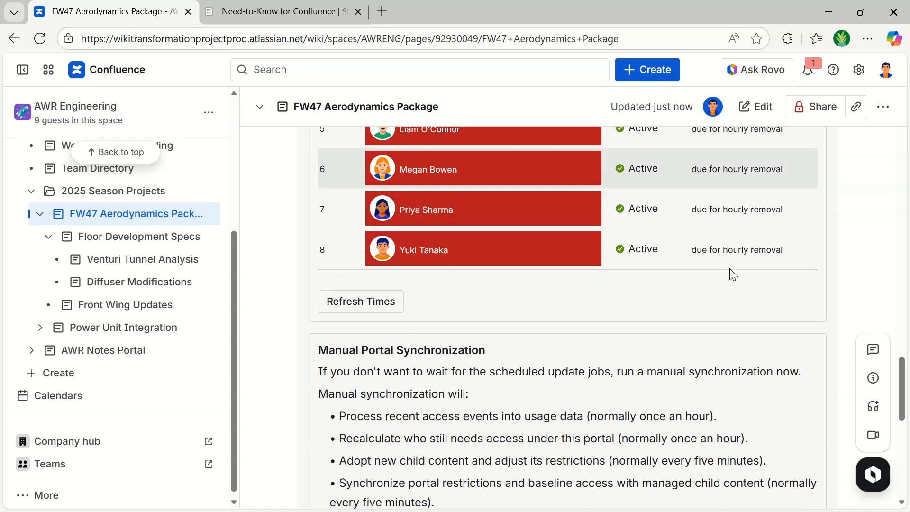
click(576, 384)
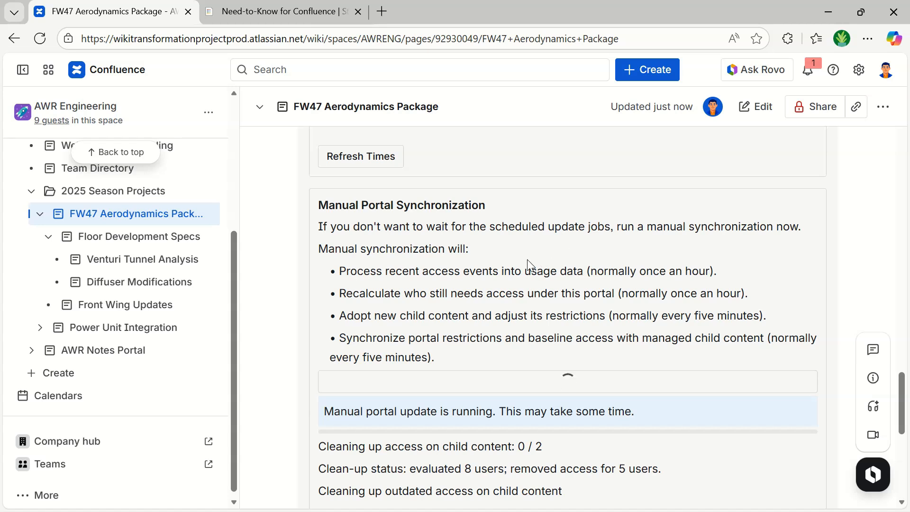
scroll(527, 259, down, 1)
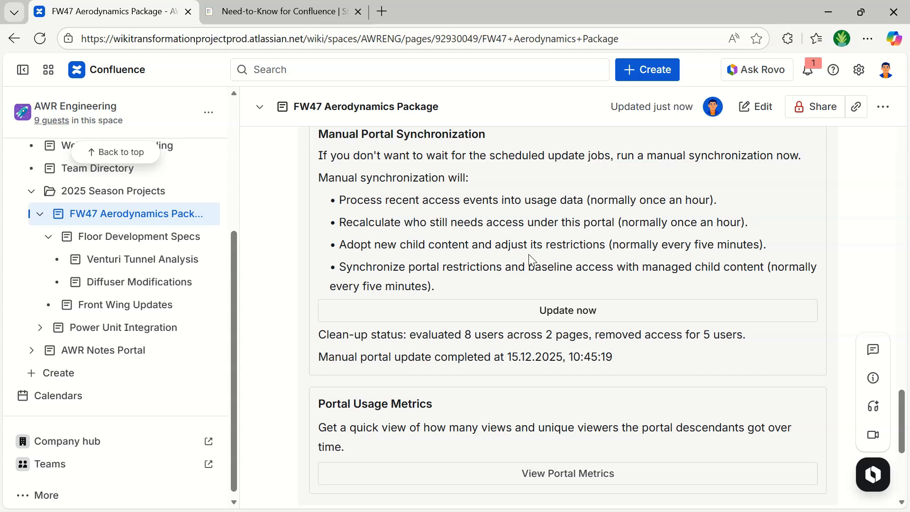
scroll(530, 260, up, 7)
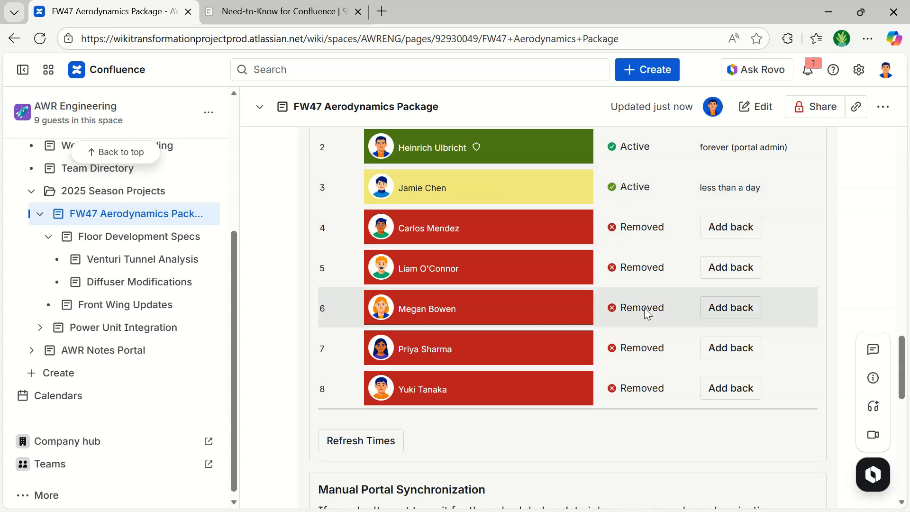
click(389, 448)
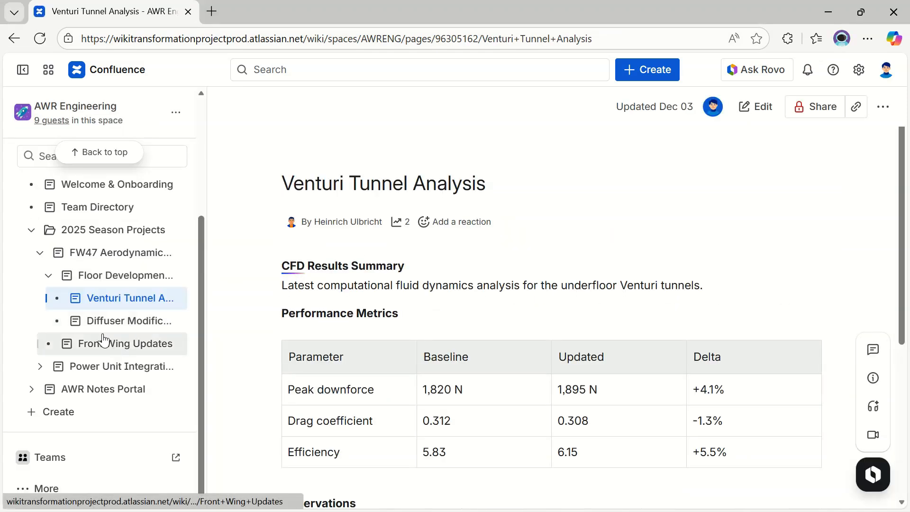
Step: In the other user's session, open Floor Development Specs and inspect who has specific access in its sharing details
click(91, 281)
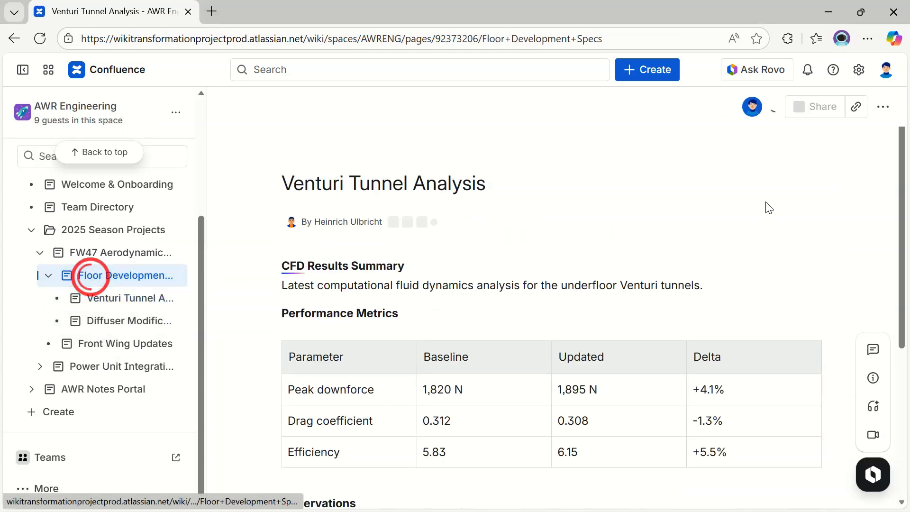
click(812, 112)
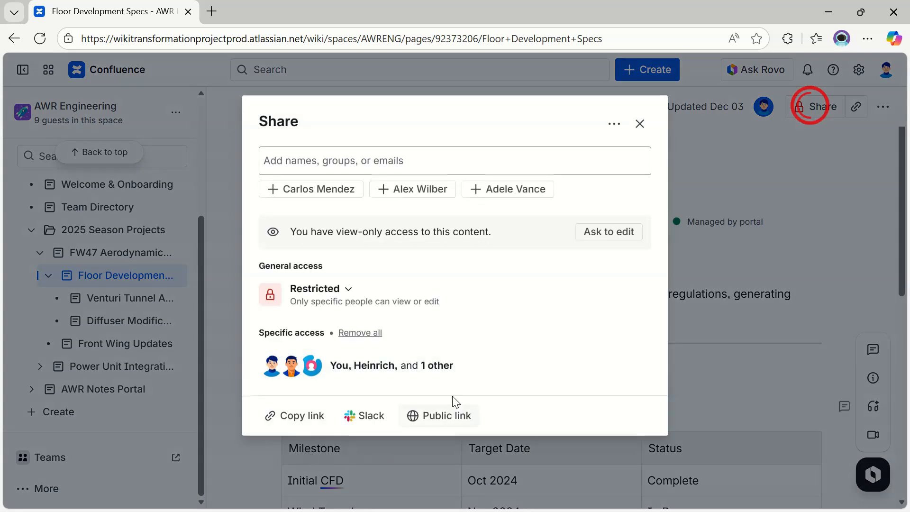
click(447, 365)
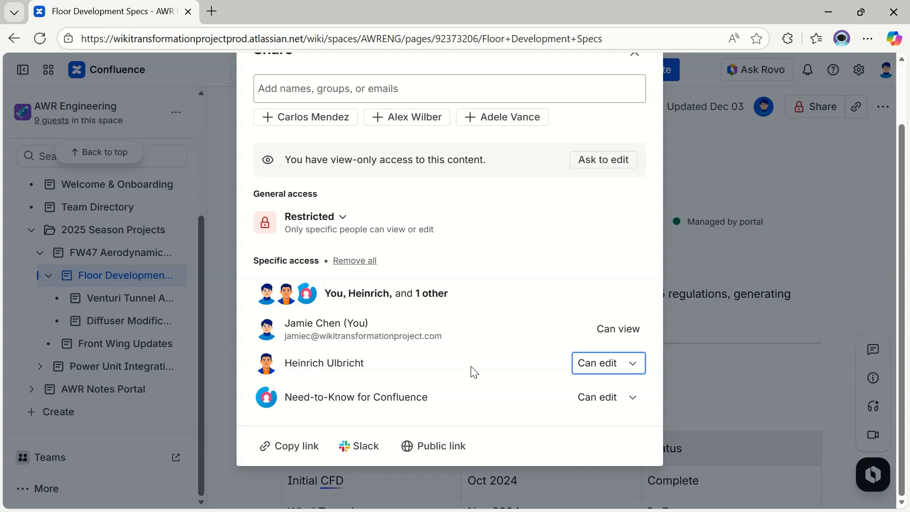
click(750, 241)
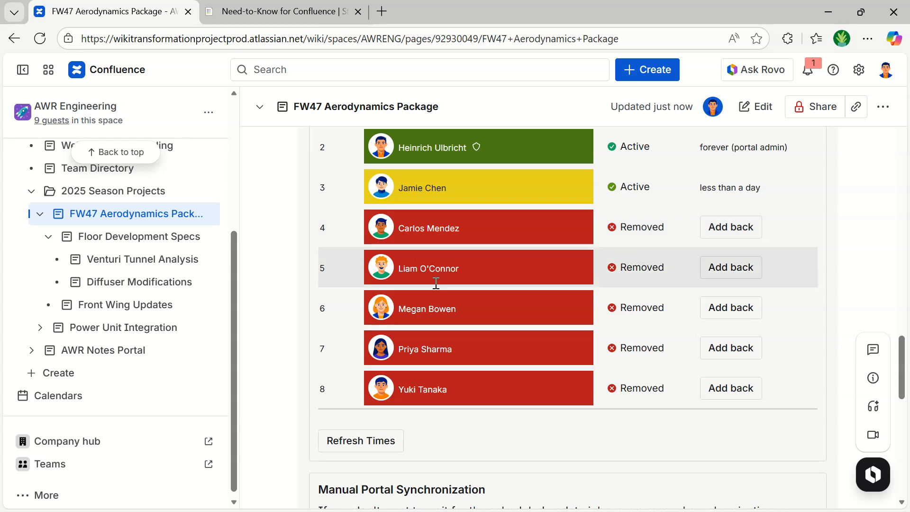
Step: Back in the admin's session, refresh the user access times and review the inactivity period in the Portal Configuration section
click(360, 445)
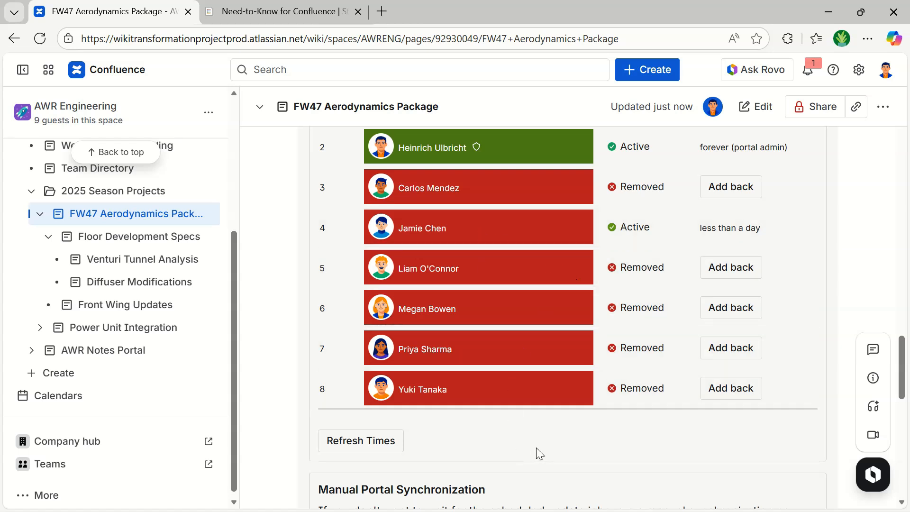
scroll(536, 447, up, 4)
scroll(536, 447, up, 4)
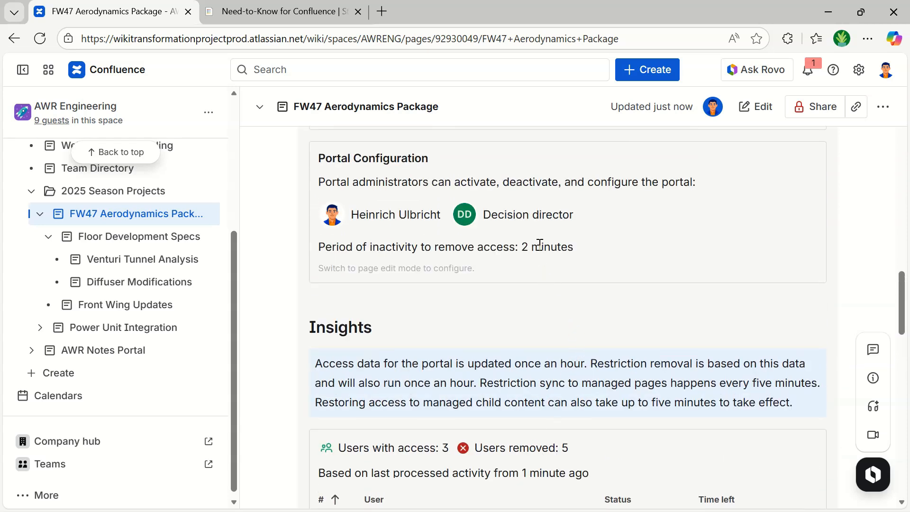
Step: Edit the FW47 Aerodynamics Package page, set the portal's retention period to 90 days, save the settings and publish the page
click(755, 105)
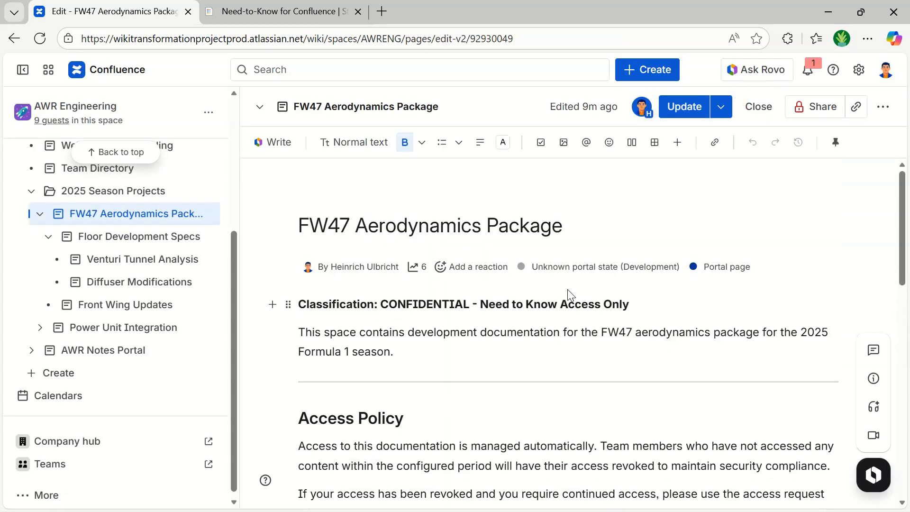
scroll(553, 327, down, 15)
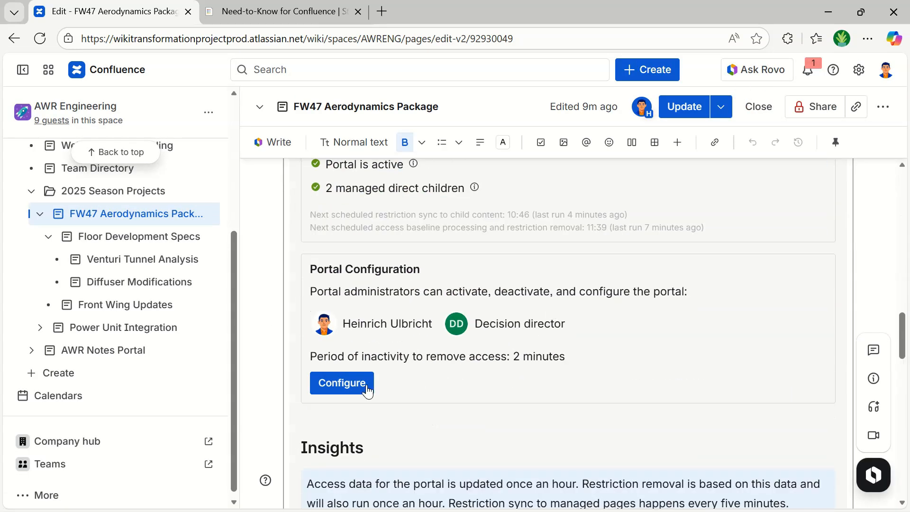
click(353, 385)
click(325, 232)
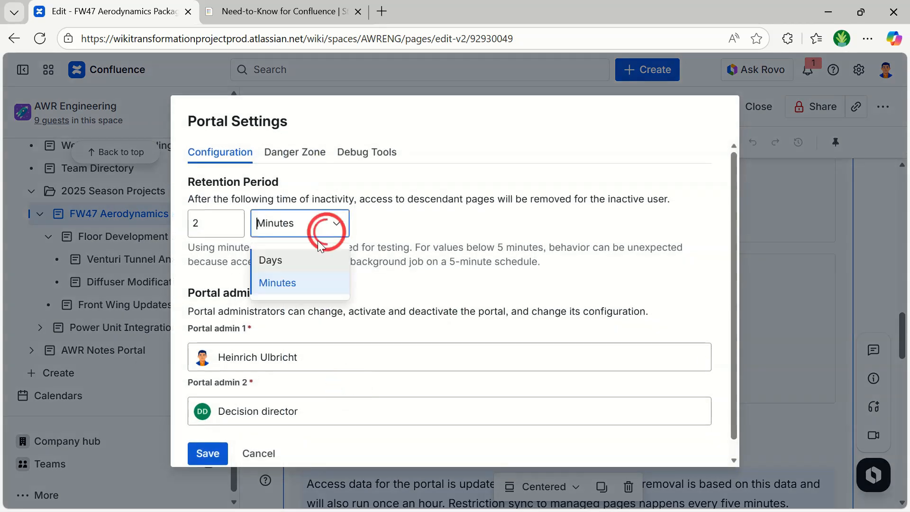
click(278, 268)
click(202, 223)
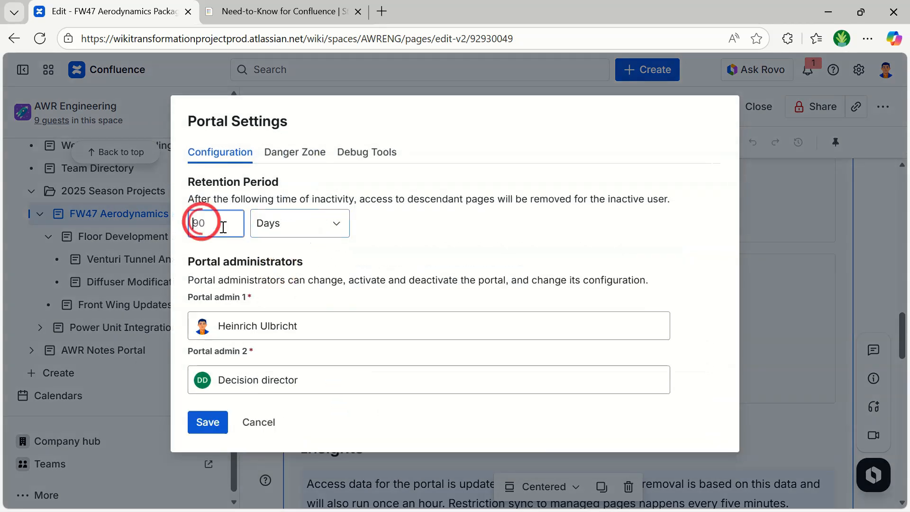
text(90)
click(208, 422)
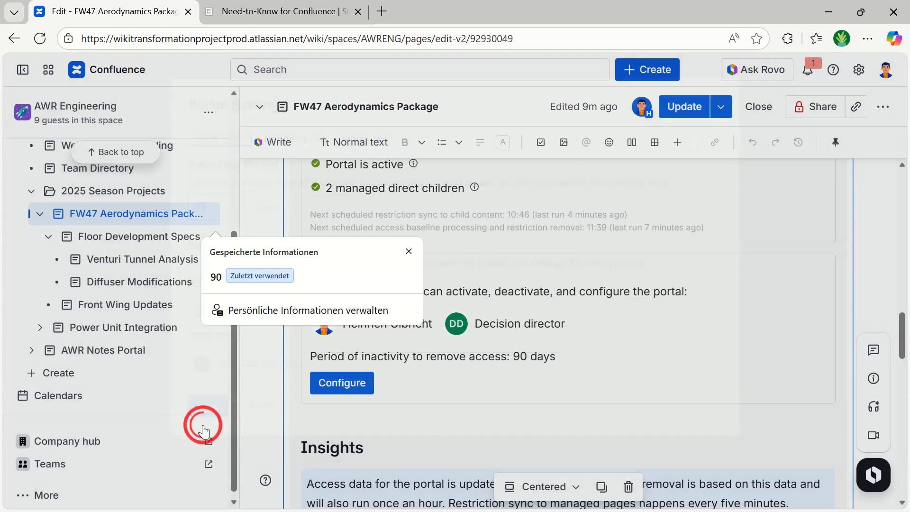
click(681, 109)
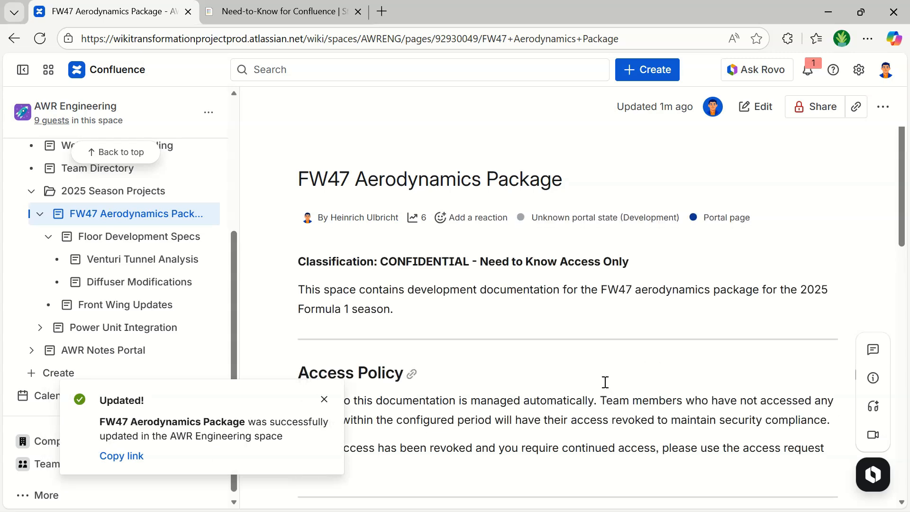
Step: Add all five removed users back to the portal from the user access table and dismiss the update notification
scroll(603, 380, down, 10)
scroll(607, 381, down, 12)
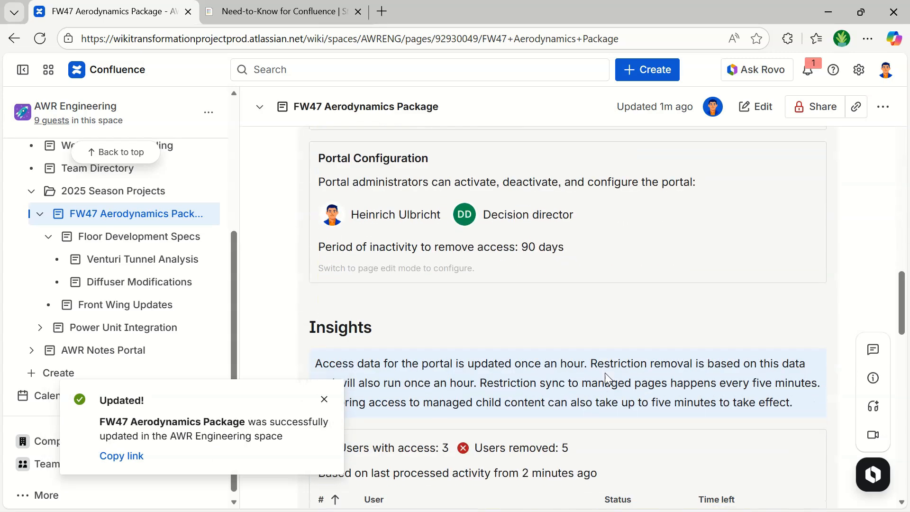
scroll(605, 377, down, 4)
click(730, 228)
click(745, 270)
click(732, 307)
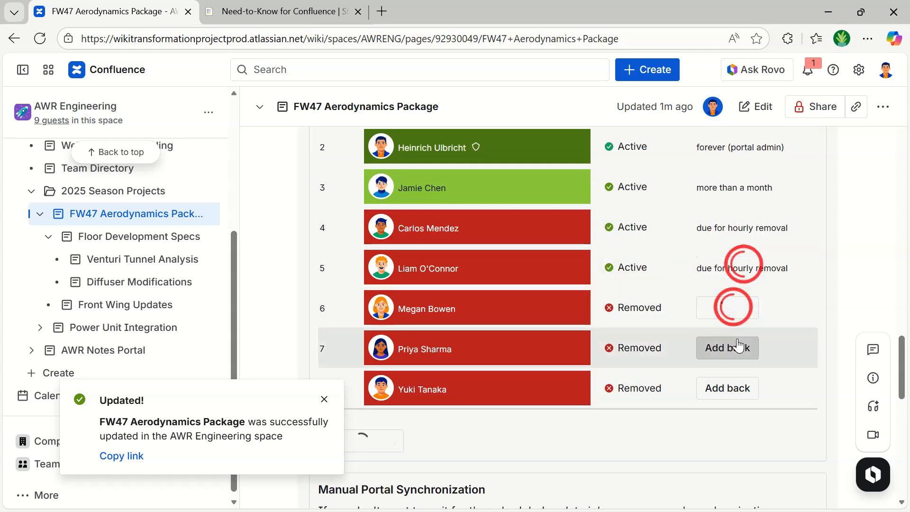
click(733, 348)
click(730, 389)
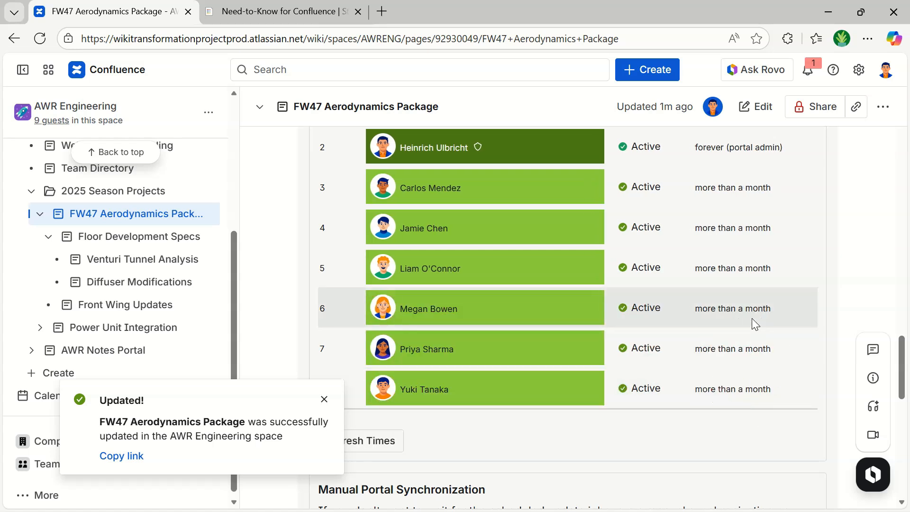
click(325, 399)
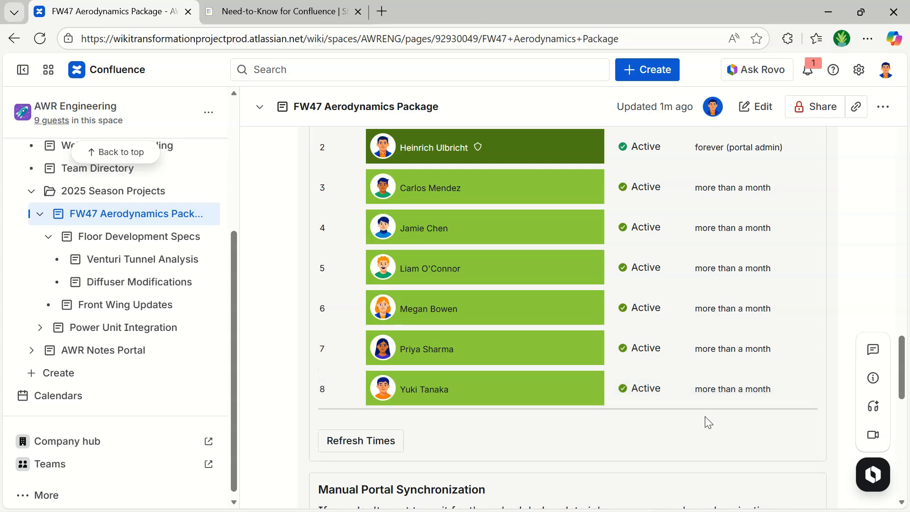